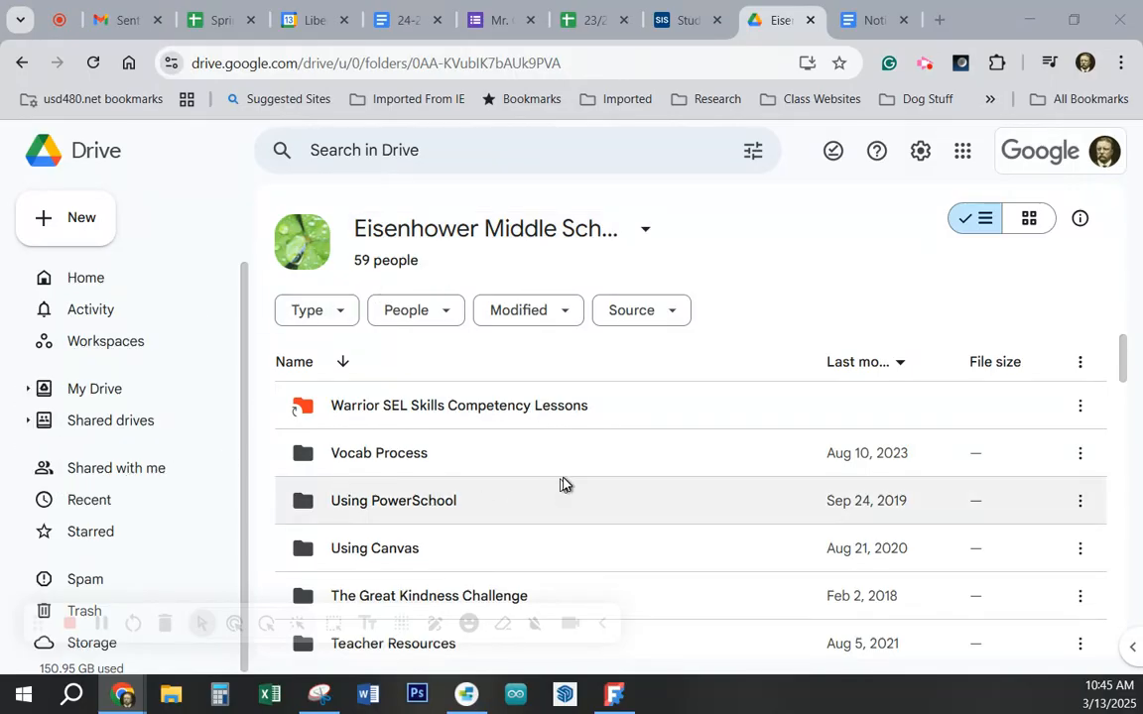
Step: Open the Sending Grade Alerts Using Mail Merge folder inside the shared drive's Student Support folder
scroll(562, 483, "down", 3)
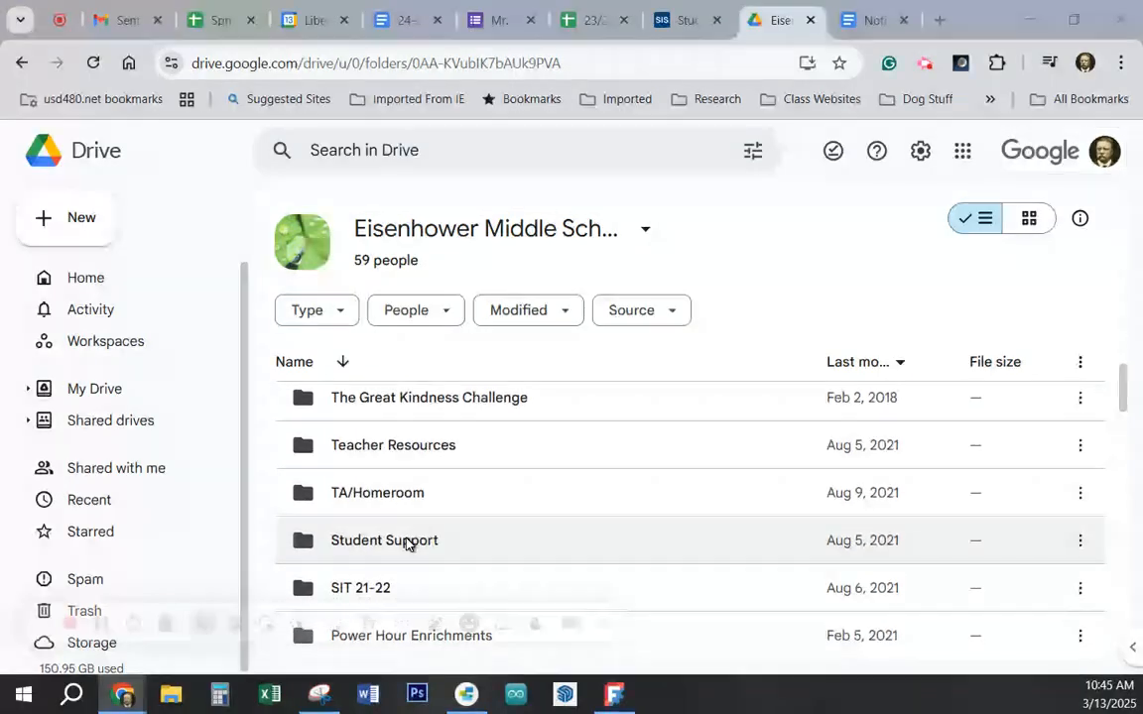
left_click(405, 544)
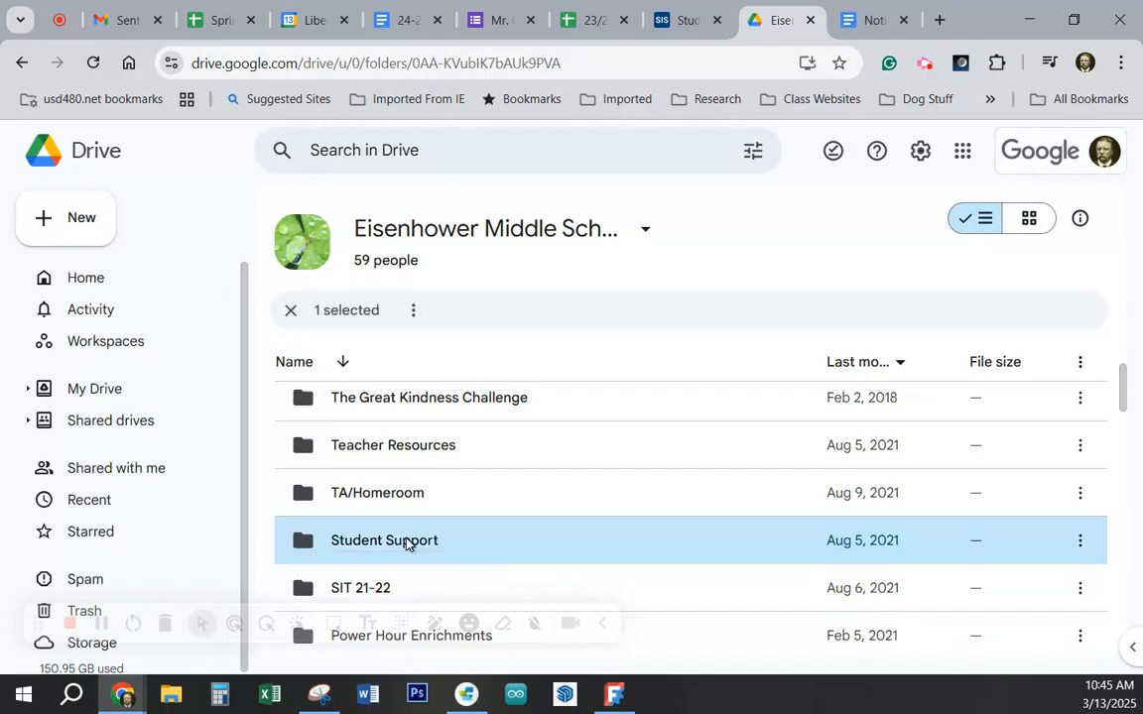
double_click(406, 544)
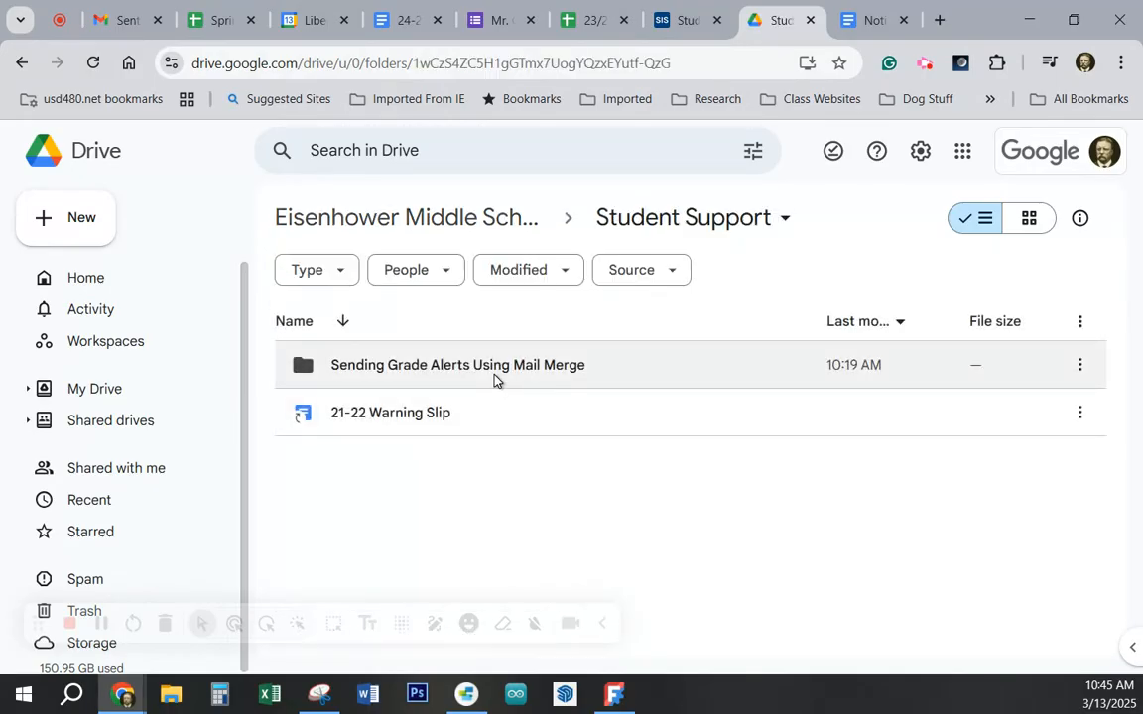
double_click(499, 373)
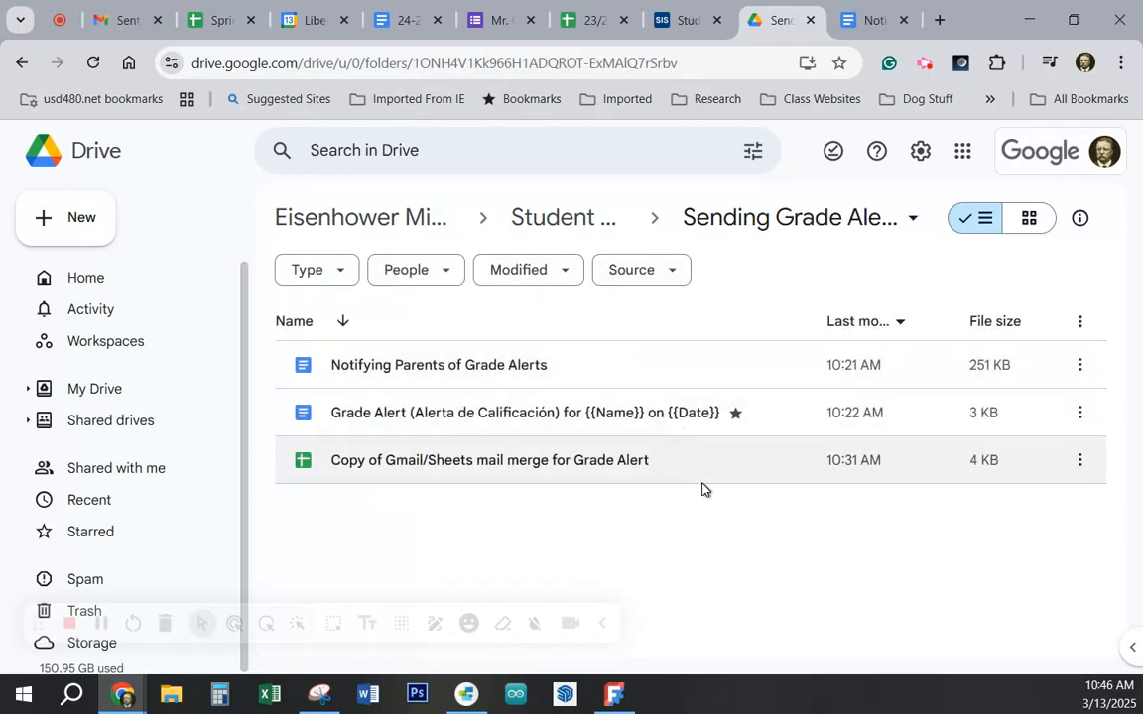
Step: View the Notifying Parents of Grade Alerts instructions document from its beginning
left_click(499, 369)
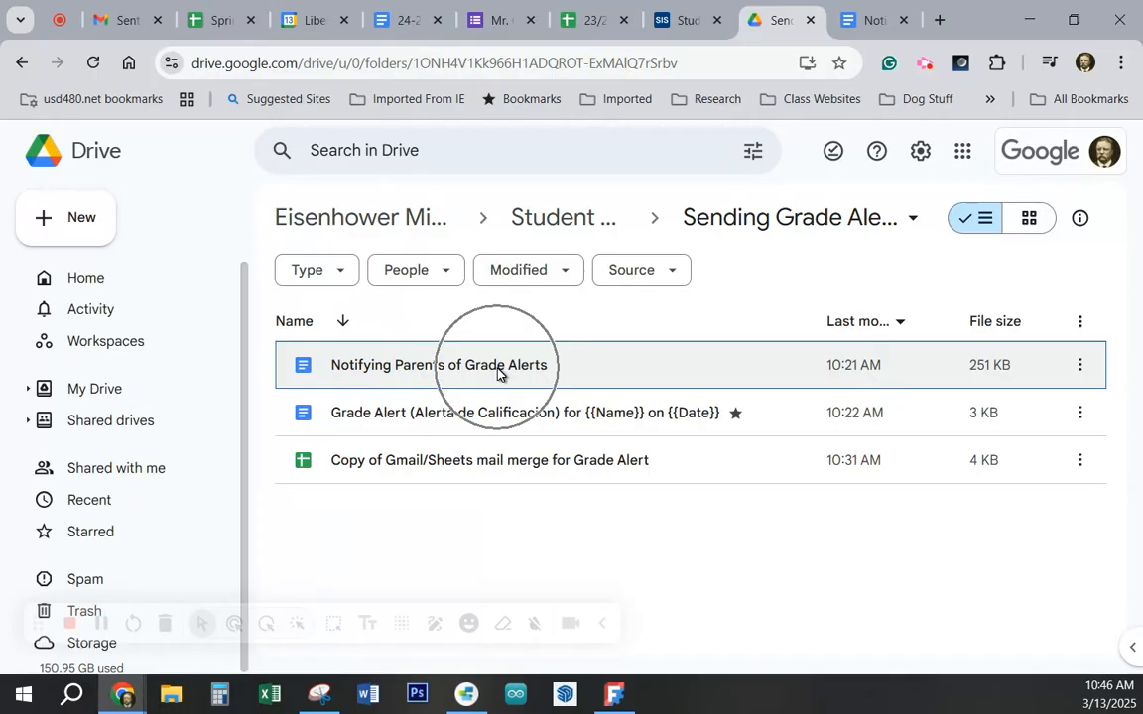
key("ctrl")
left_click(872, 20)
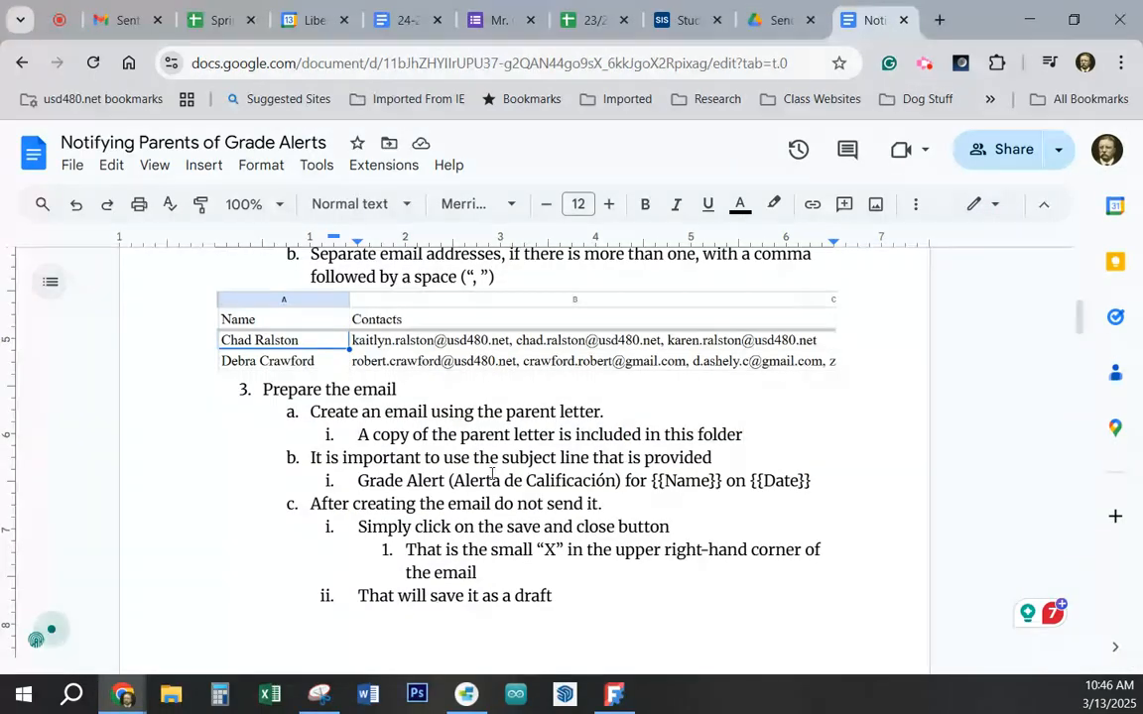
scroll(491, 474, "up", 5)
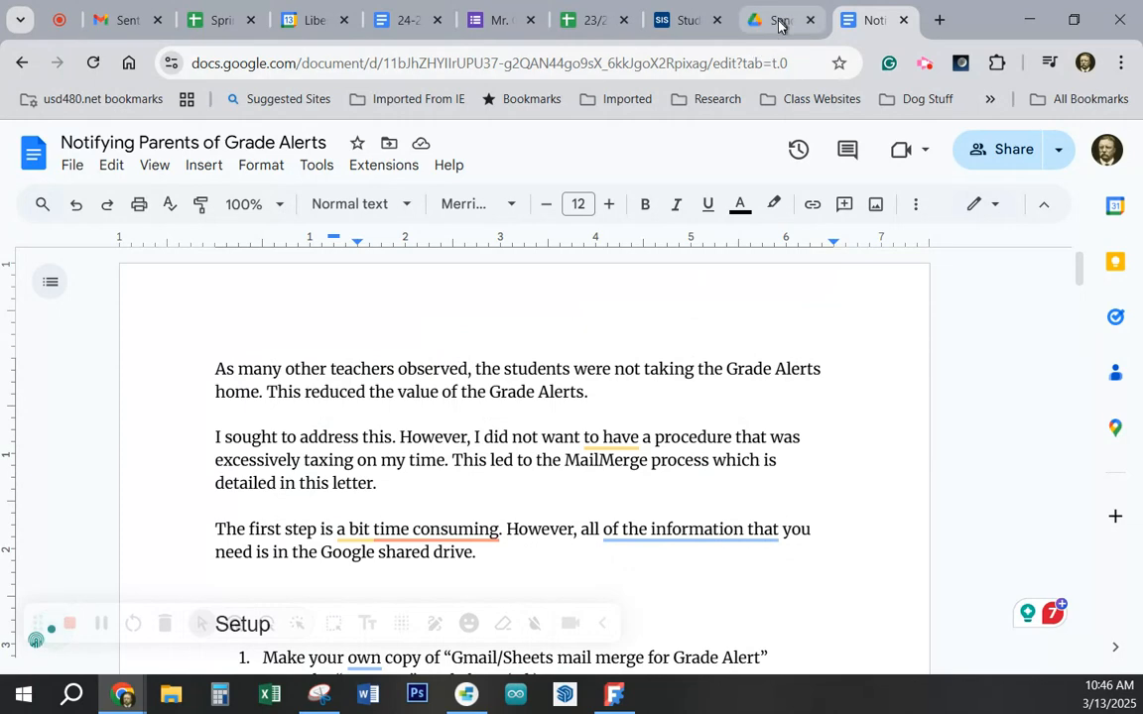
Step: Return to the Drive folder and open the parent letter "Grade Alert (Alerta de Calificación) for {{Name}} on {{Date}}"
left_click(779, 21)
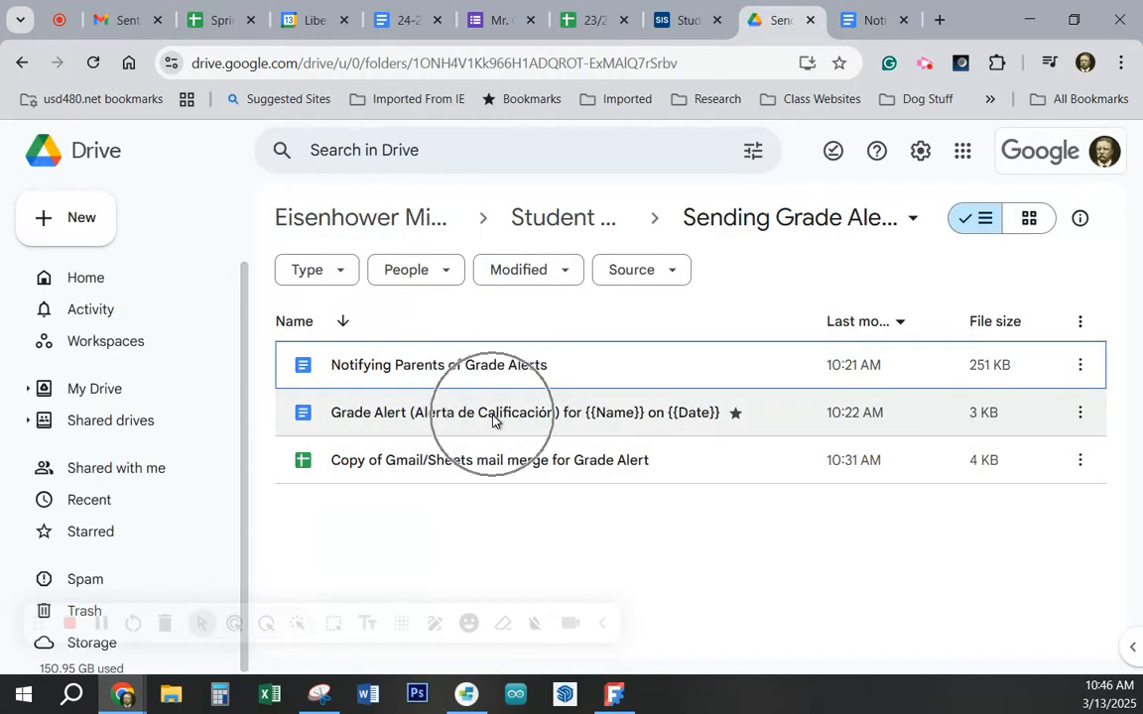
key("ctrl")
key("ctrl")
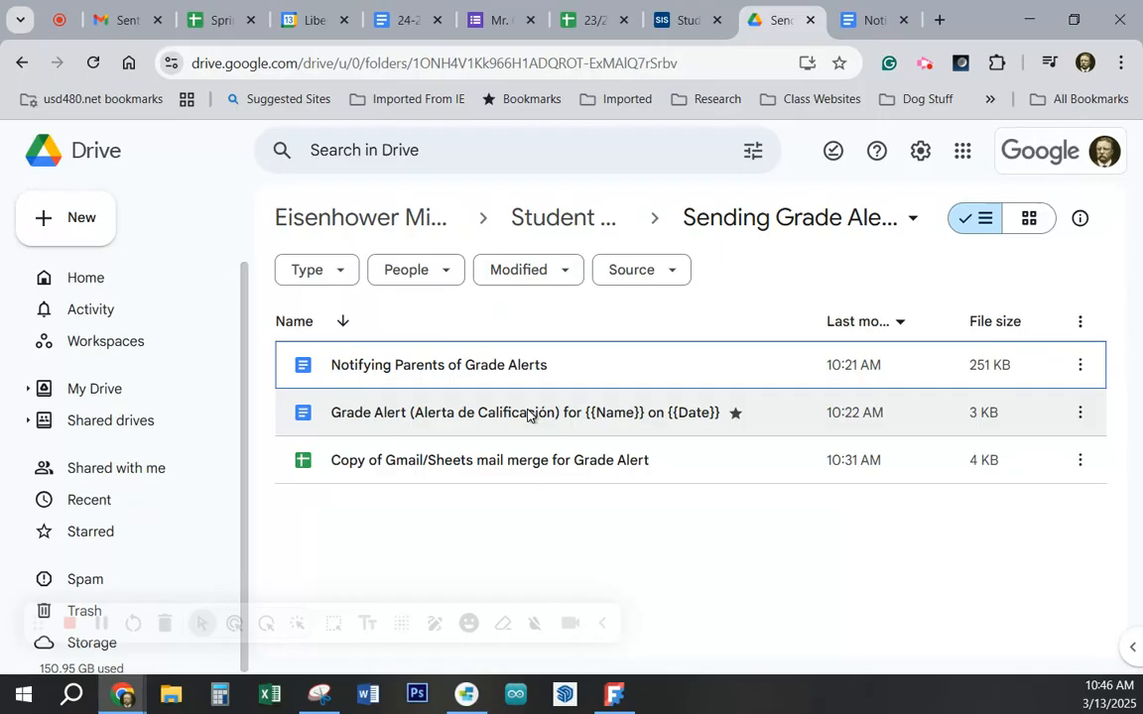
double_click(529, 415)
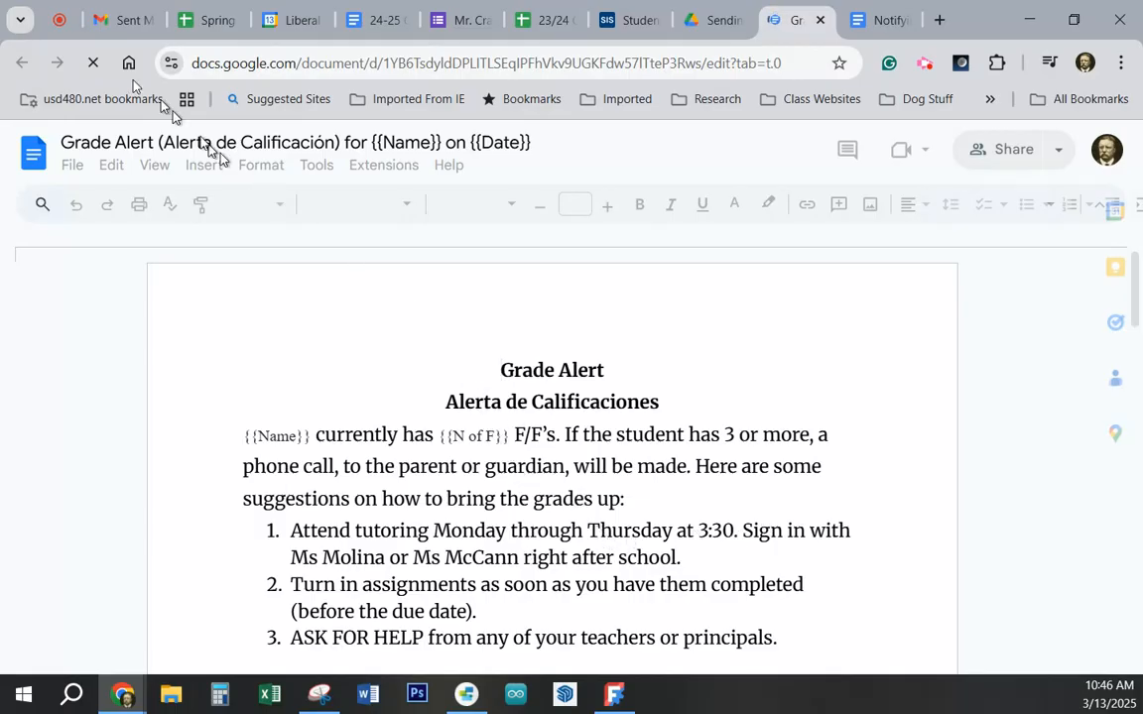
Step: Open the saved Grade Alert draft in Gmail and compare it with the parent letter document
left_click(127, 20)
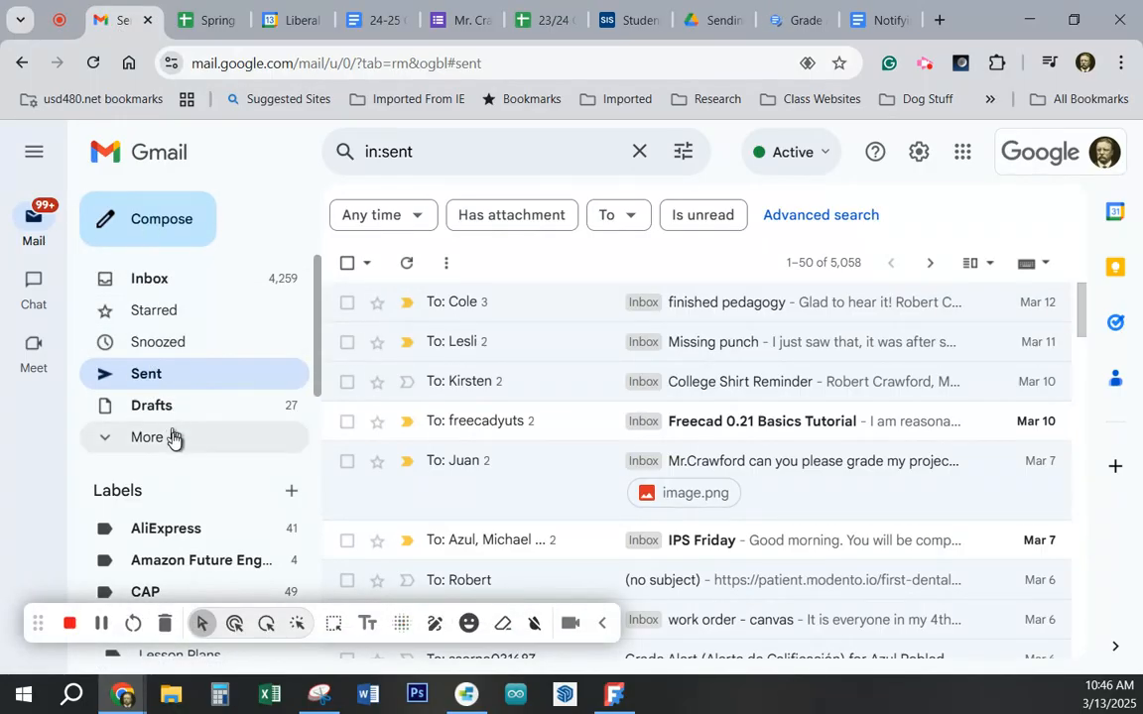
left_click(227, 413)
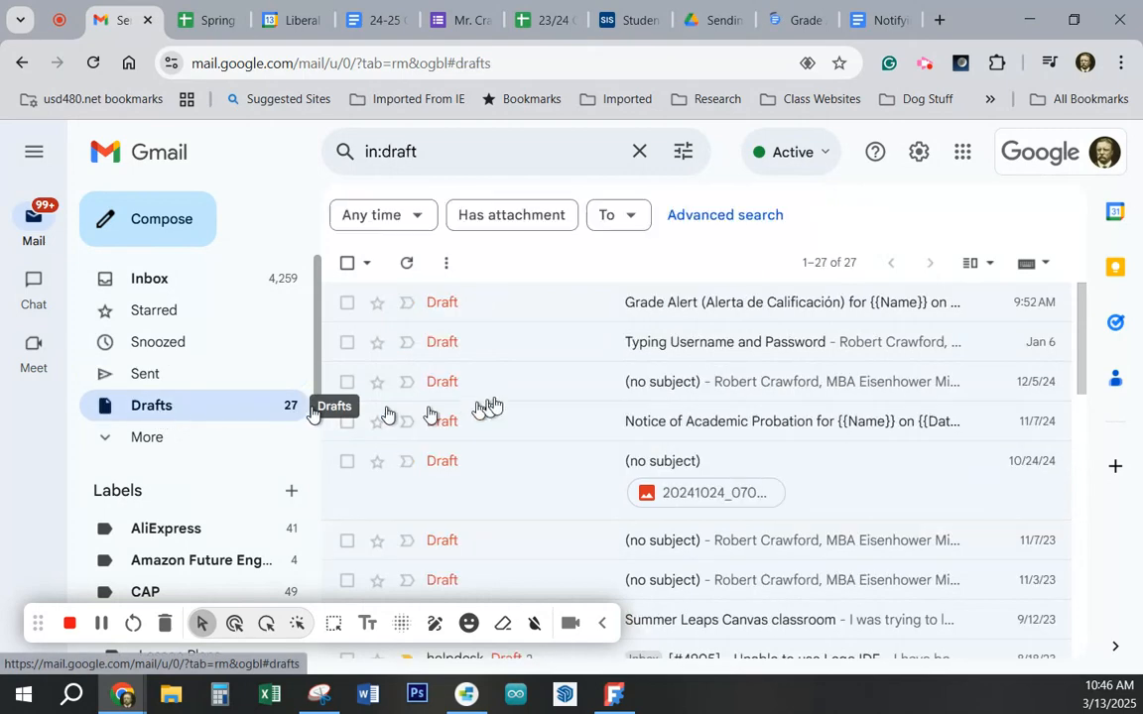
left_click(731, 303)
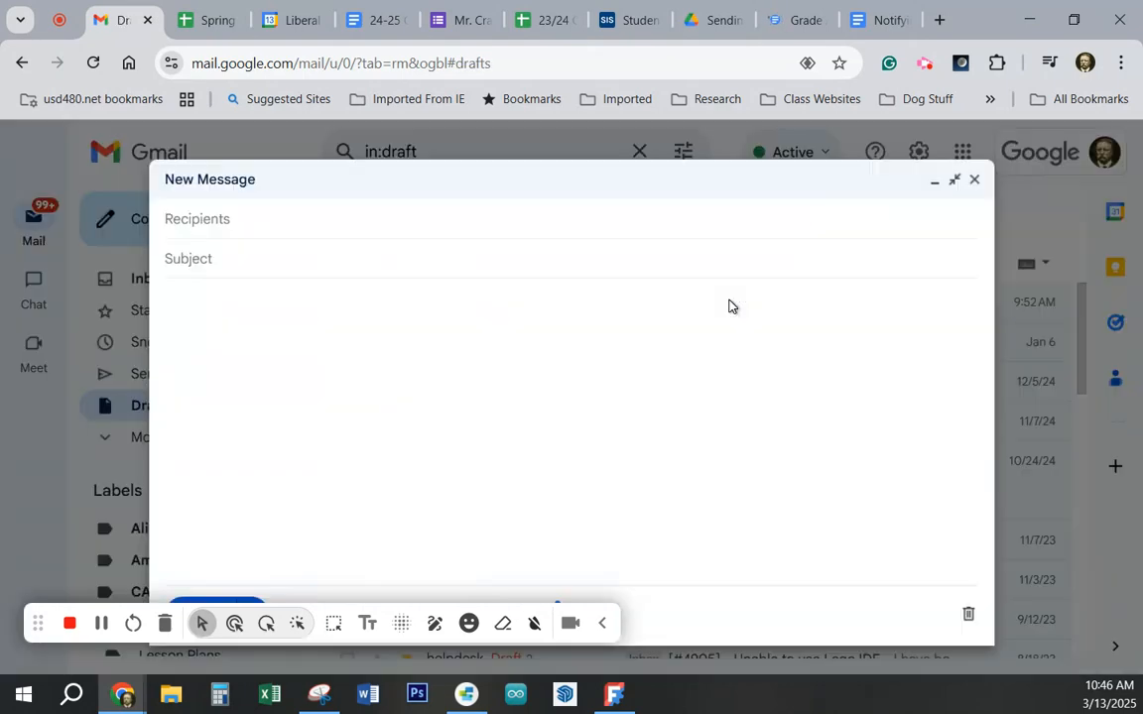
left_click(791, 20)
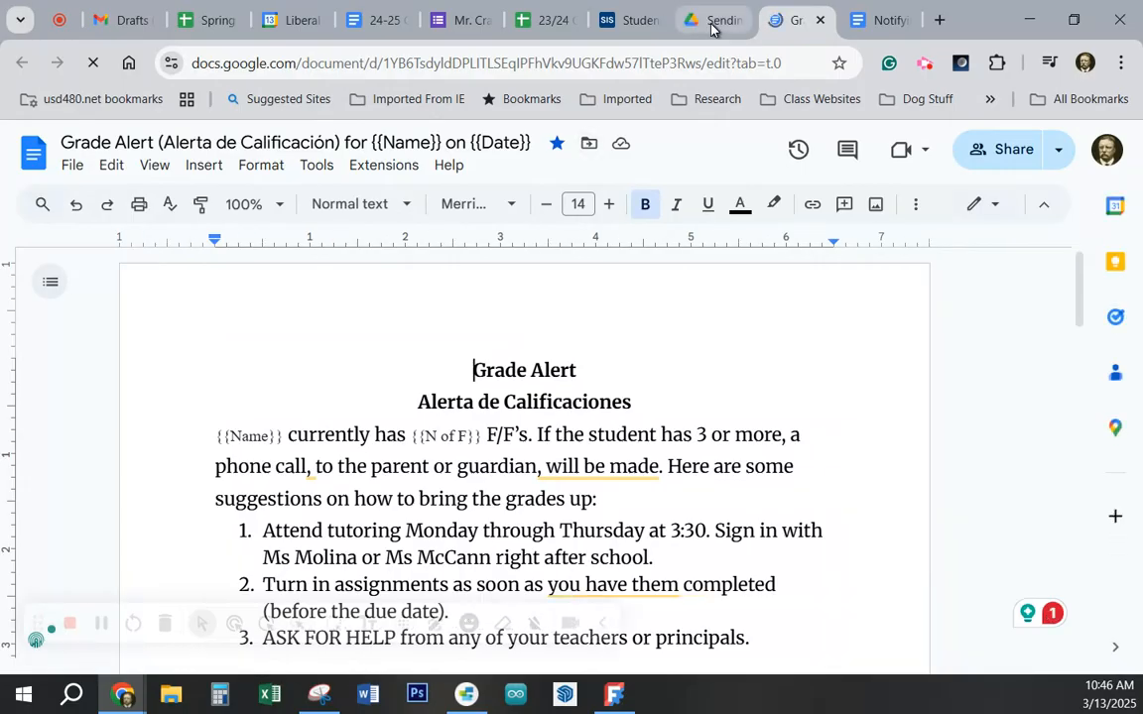
left_click(110, 25)
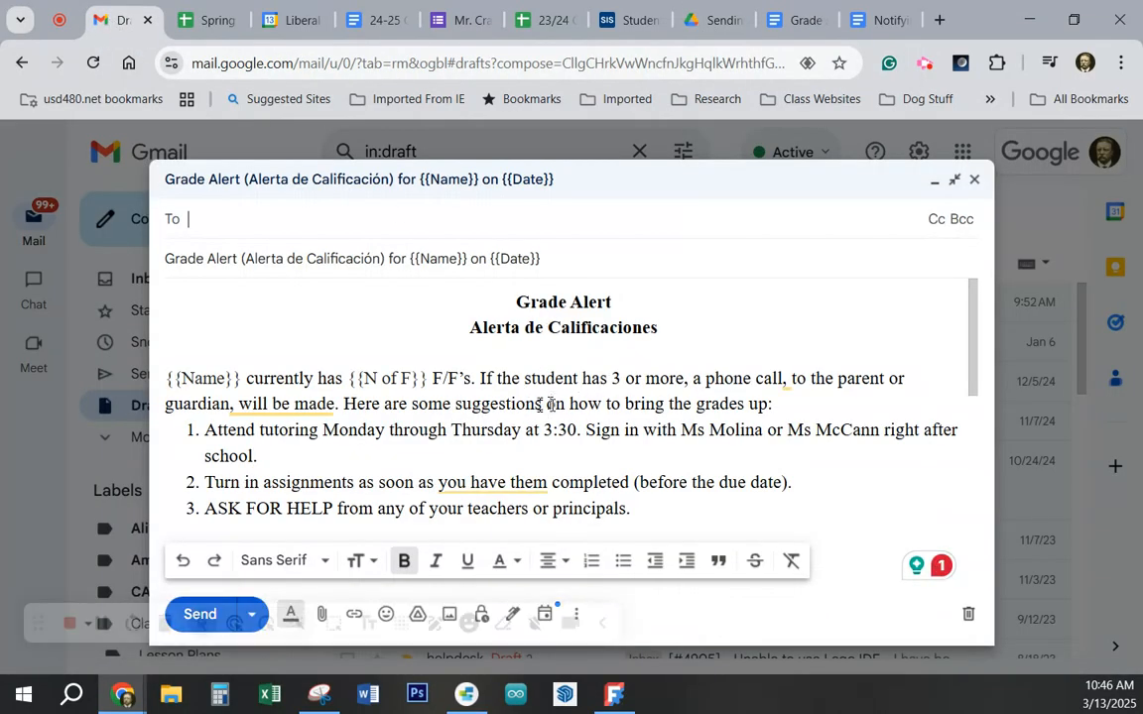
Step: Close the Grade Alert draft without sending, reopen it from the drafts for another look, close it and return to the inbox
left_click(976, 185)
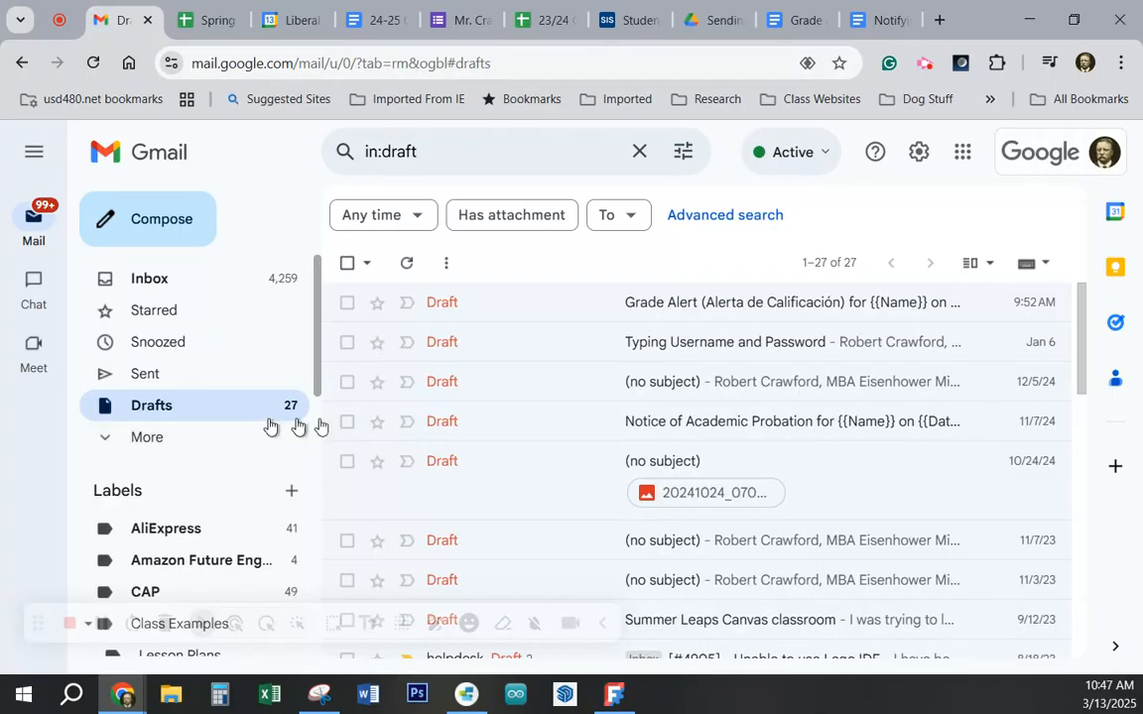
left_click(656, 307)
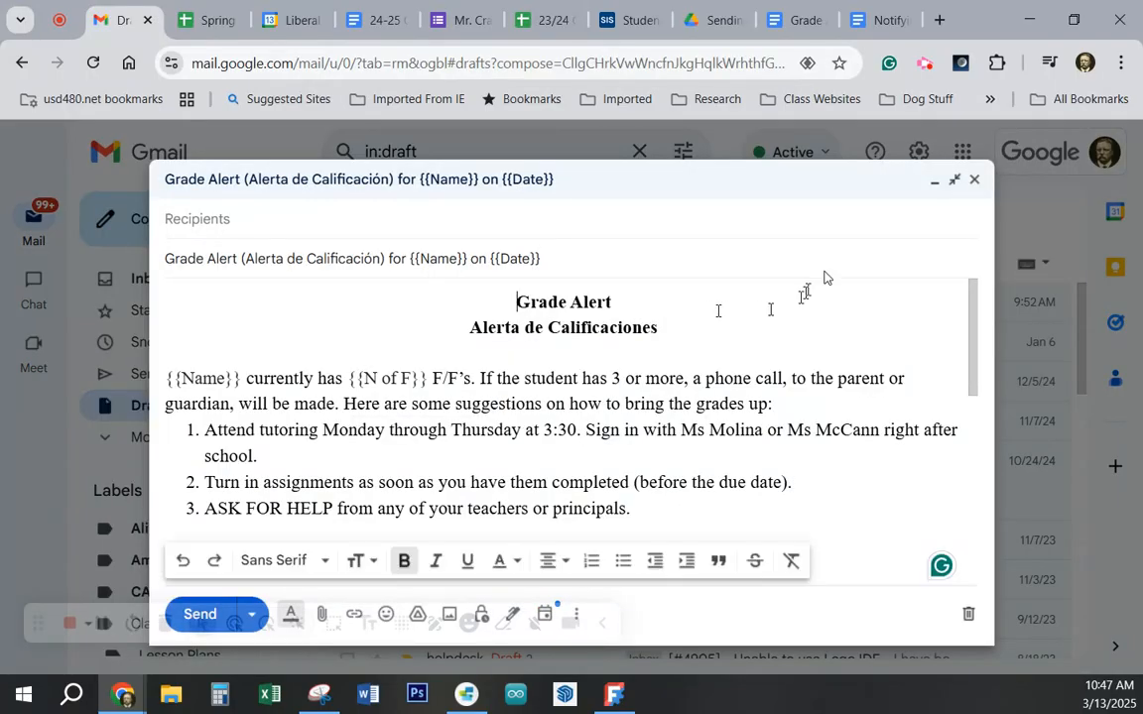
left_click(976, 182)
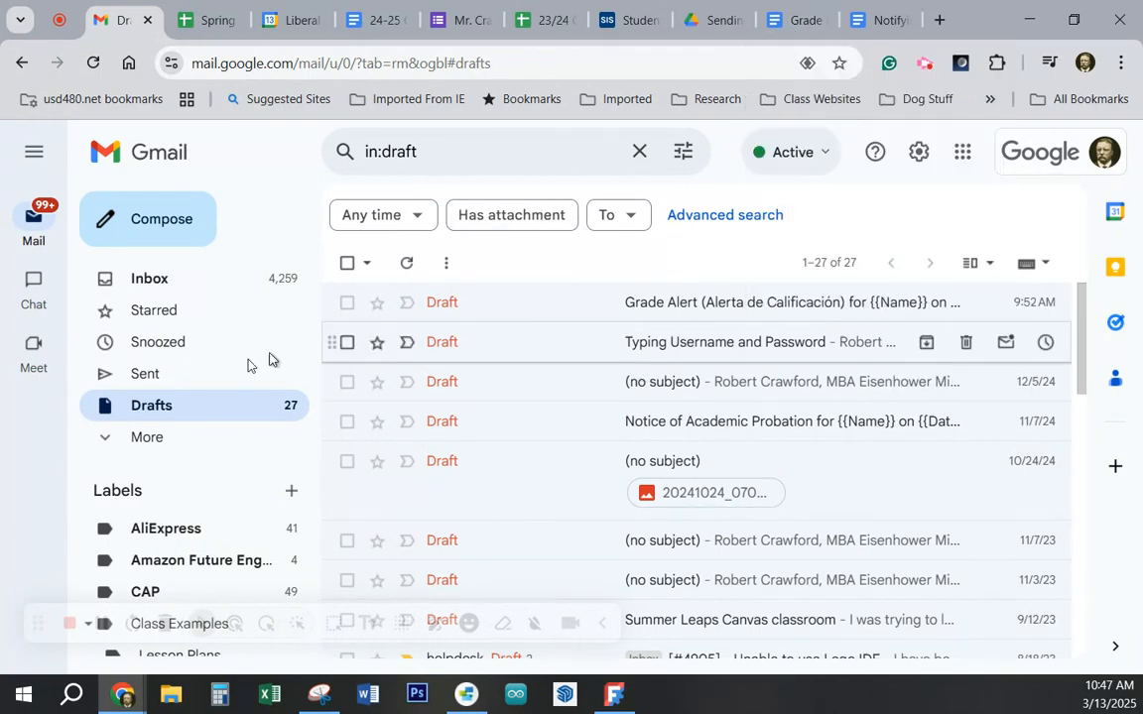
left_click(137, 282)
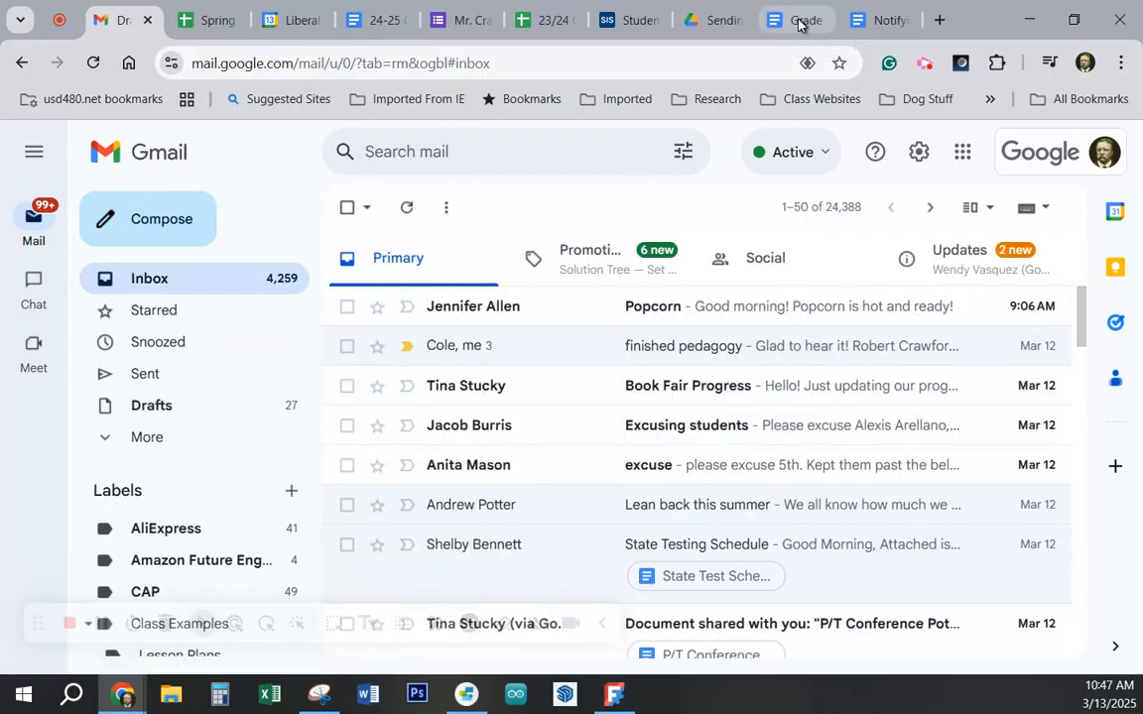
Step: Open the "Copy of Gmail/Sheets mail merge for Grade Alert" spreadsheet from the Drive folder and look over its file commands
left_click(719, 27)
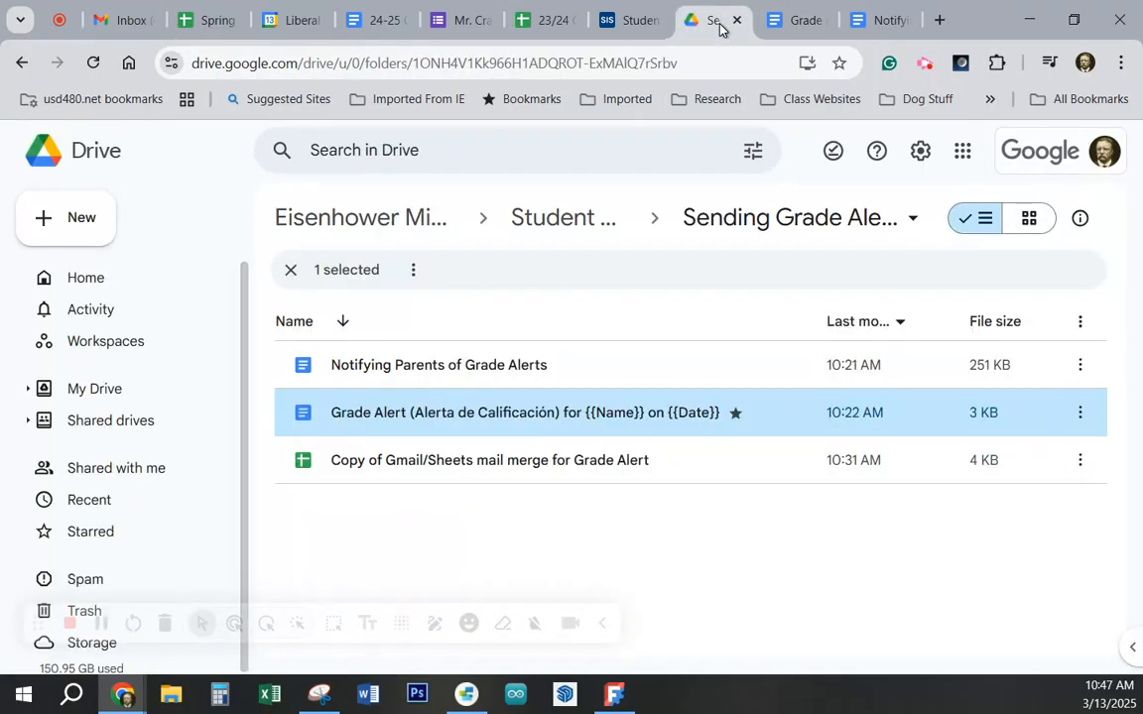
double_click(477, 462)
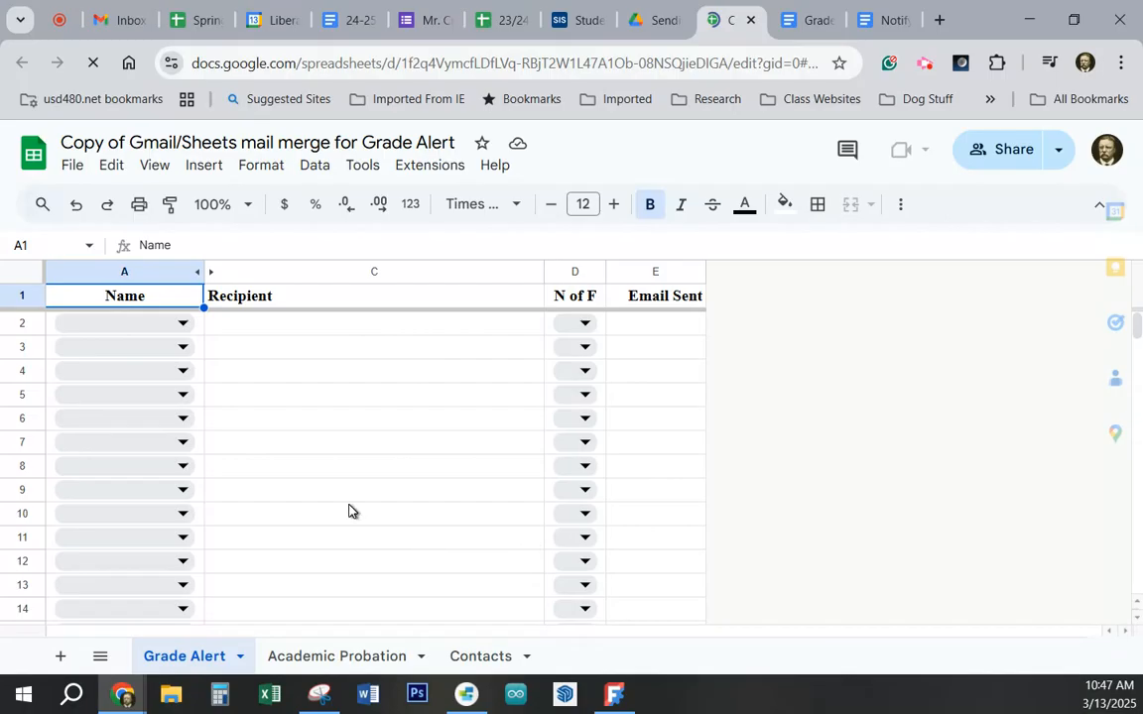
left_click(74, 167)
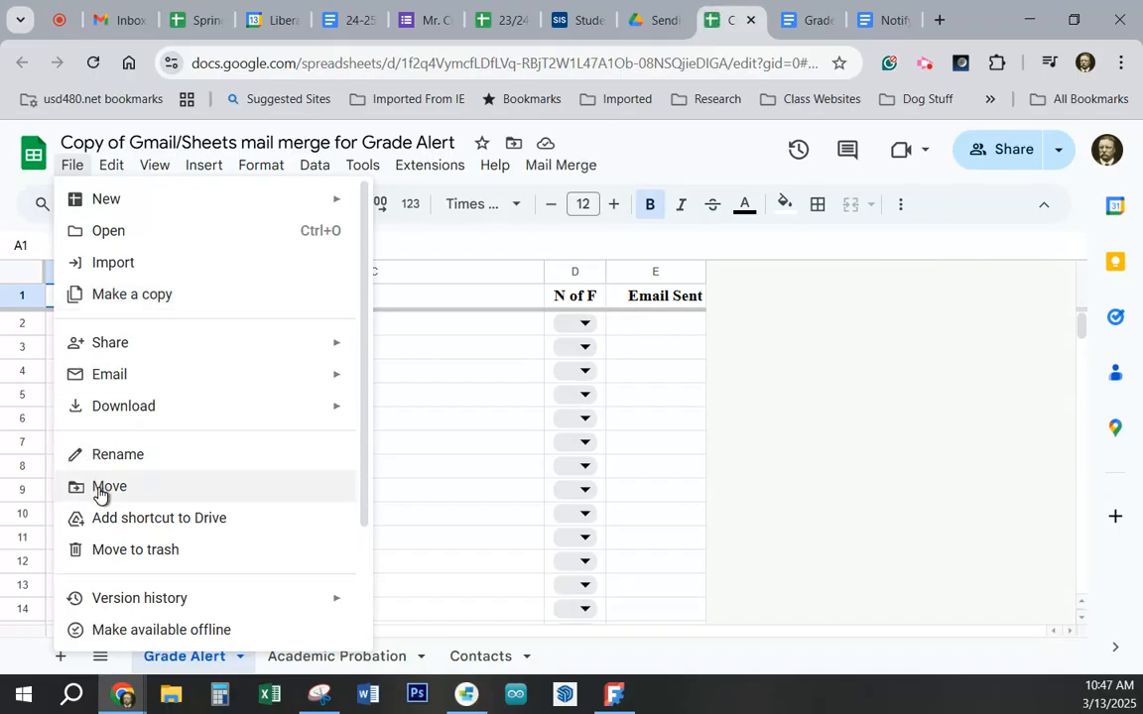
left_click(932, 446)
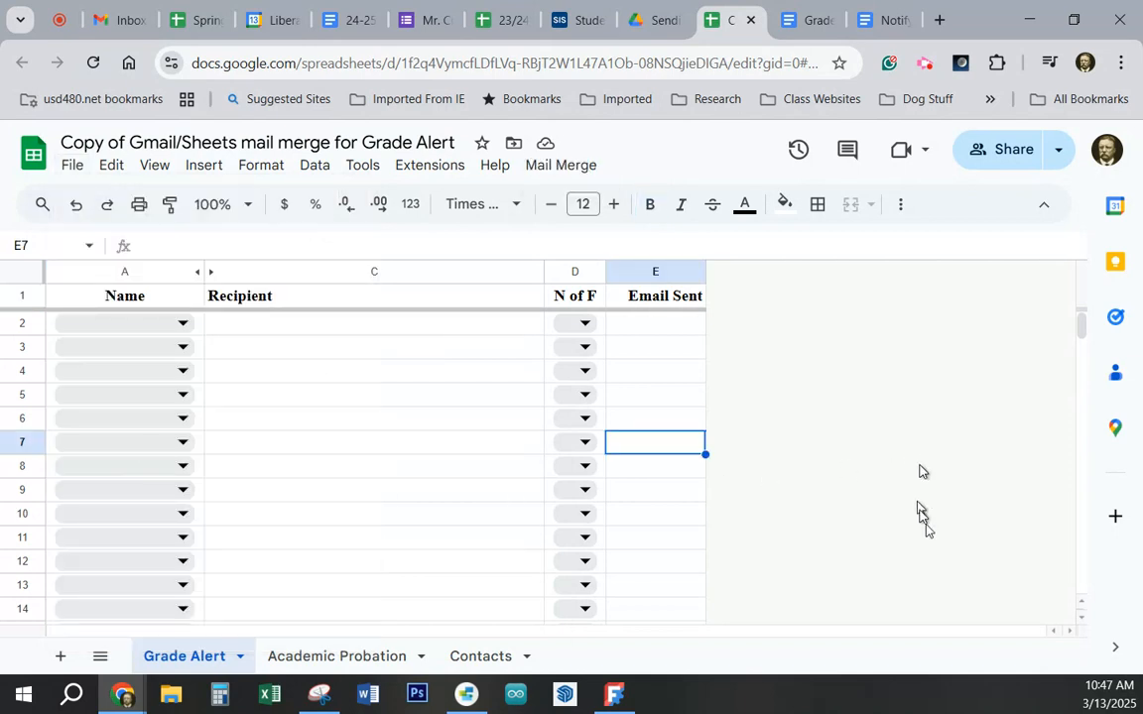
Step: Check the Contacts sheet and choose the first listed student as the name in cell A2 of the Grade Alert sheet
left_click(482, 656)
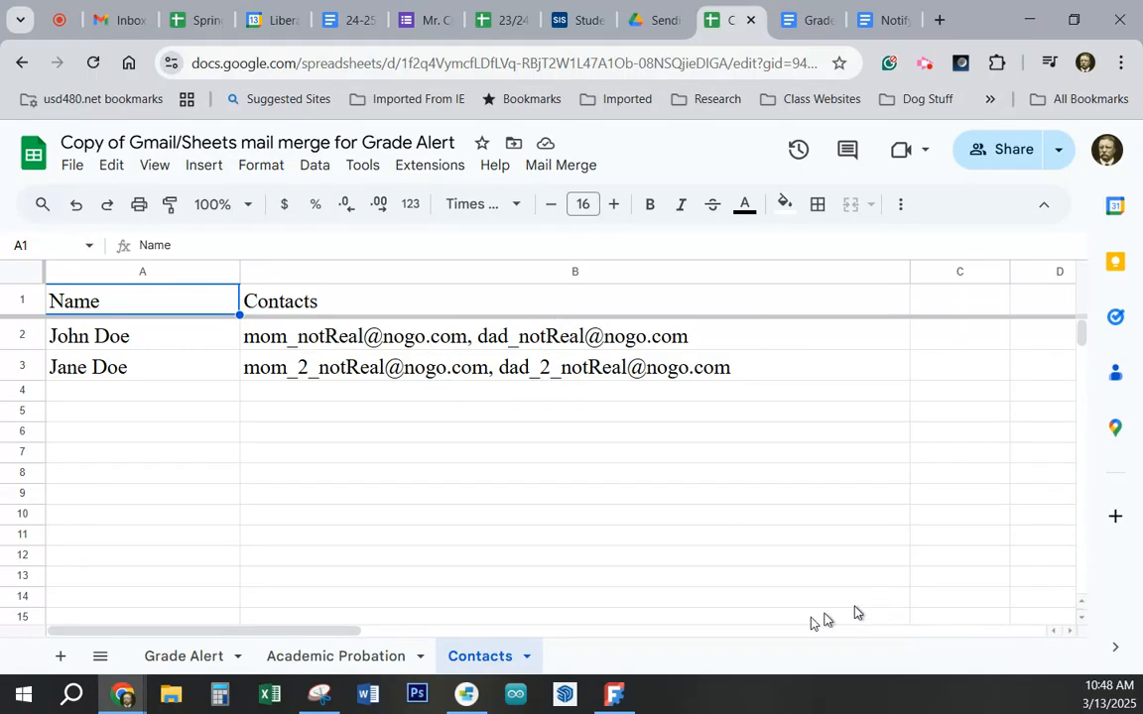
left_click(207, 656)
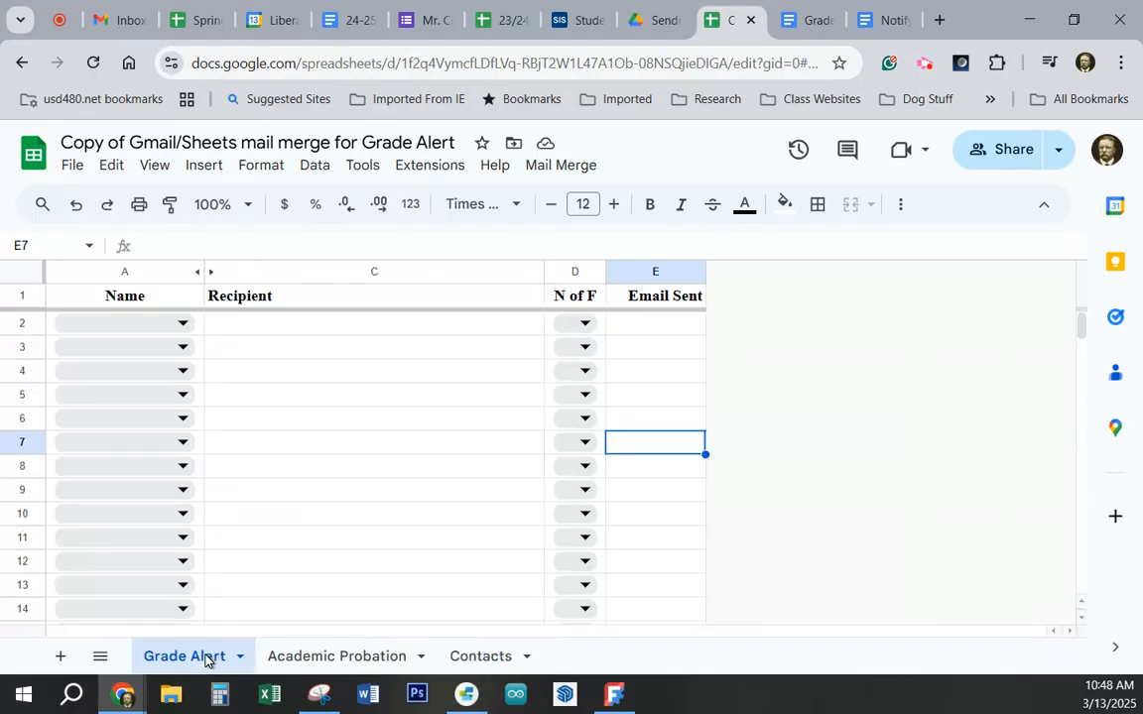
left_click(182, 323)
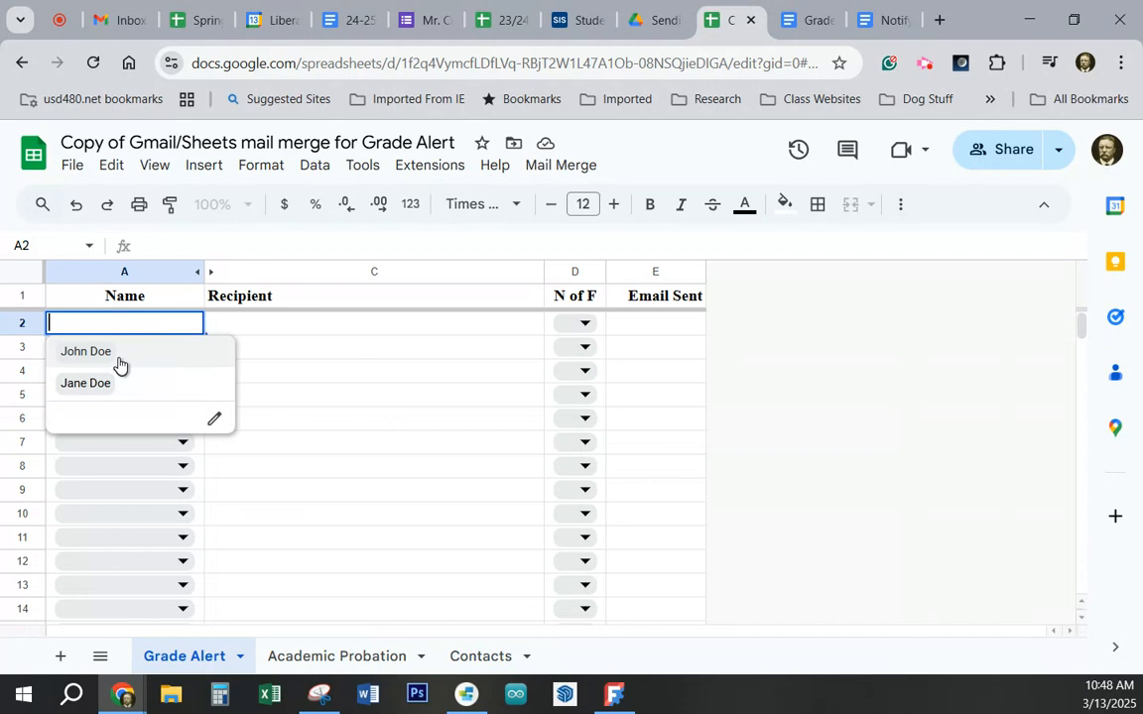
left_click(86, 351)
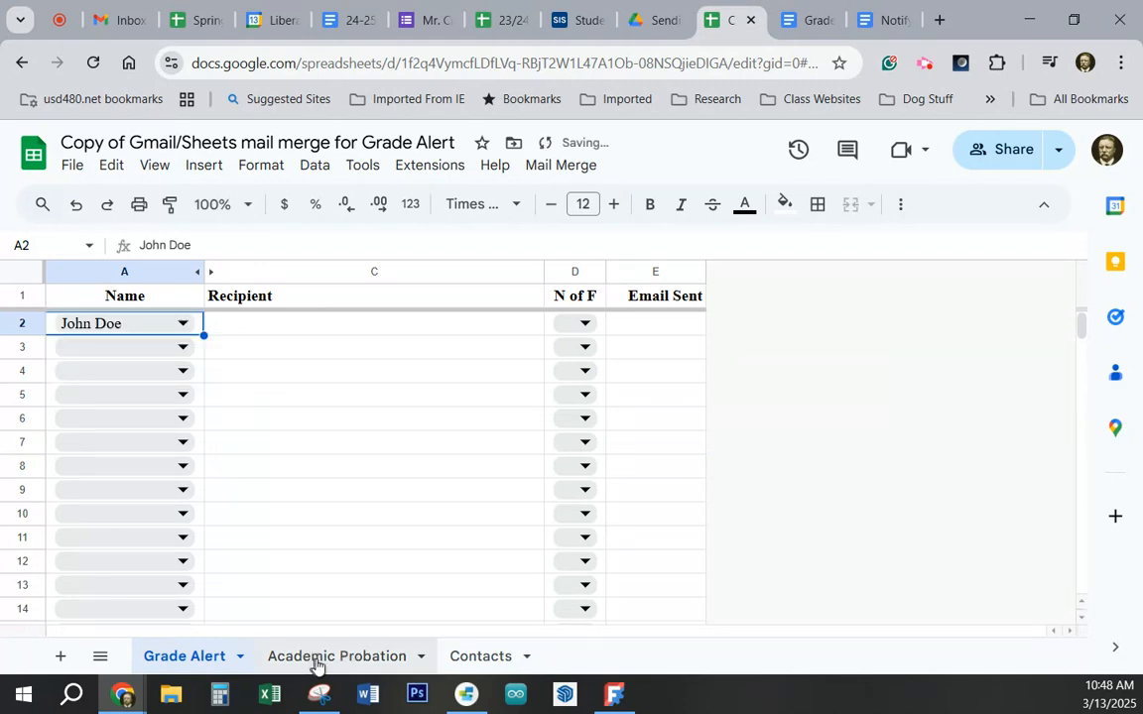
Step: Recheck the Contacts sheet, and set N of F to 2 for the student in row 2 of the Grade Alert sheet
left_click(474, 656)
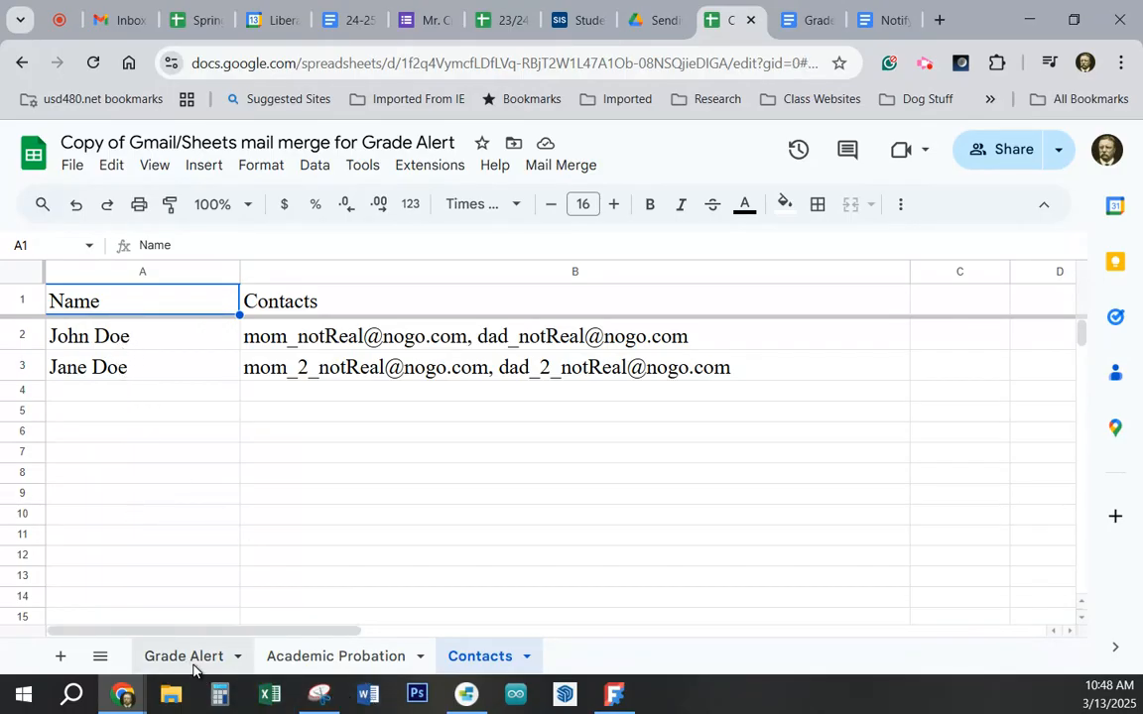
left_click(189, 657)
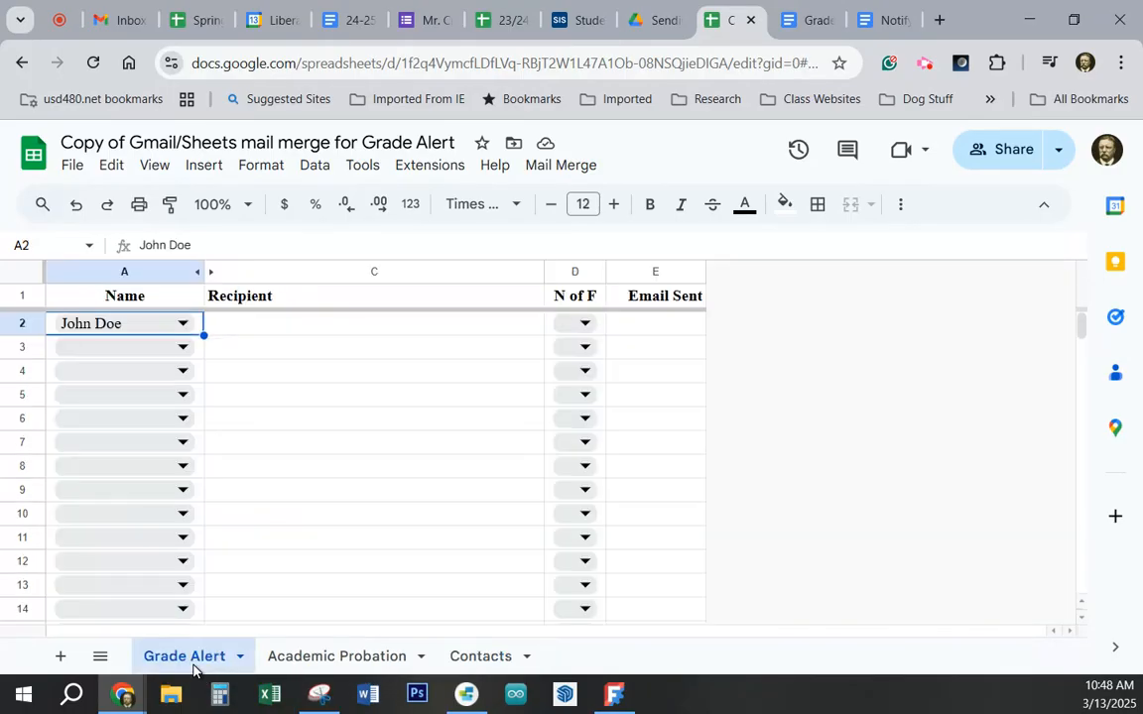
left_click(582, 321)
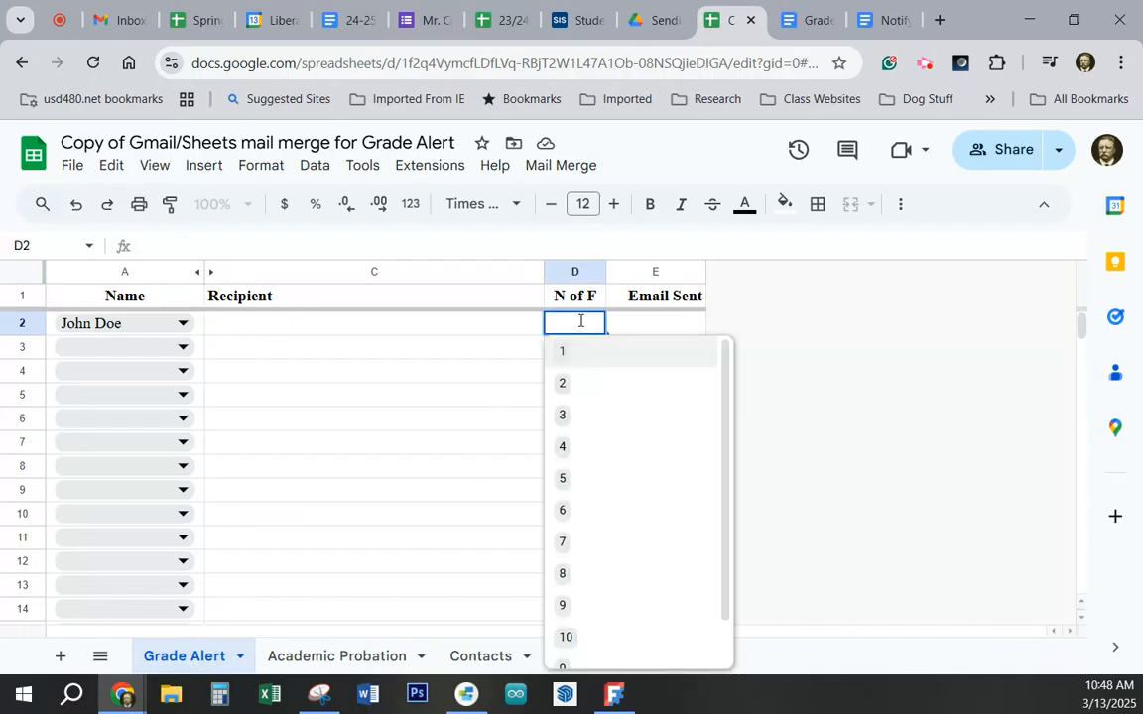
left_click(561, 388)
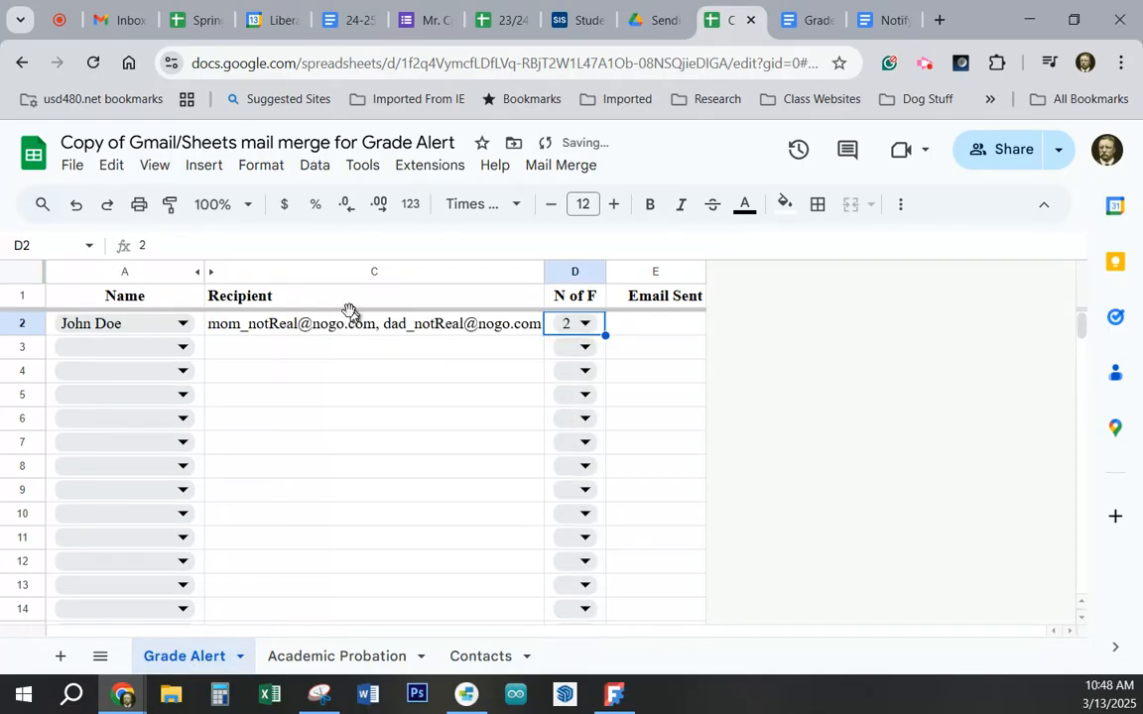
Step: Examine the lookup formulas in Recipient cells C3 and C2 of the Grade Alert sheet
left_click(390, 354)
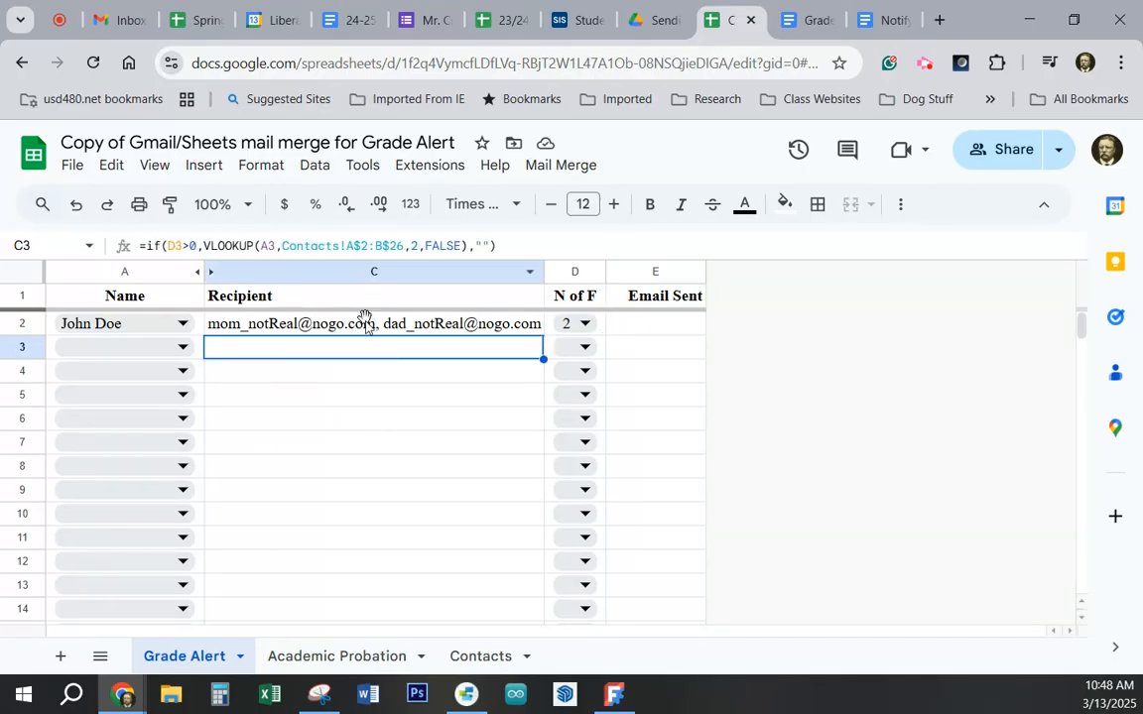
left_click(375, 327)
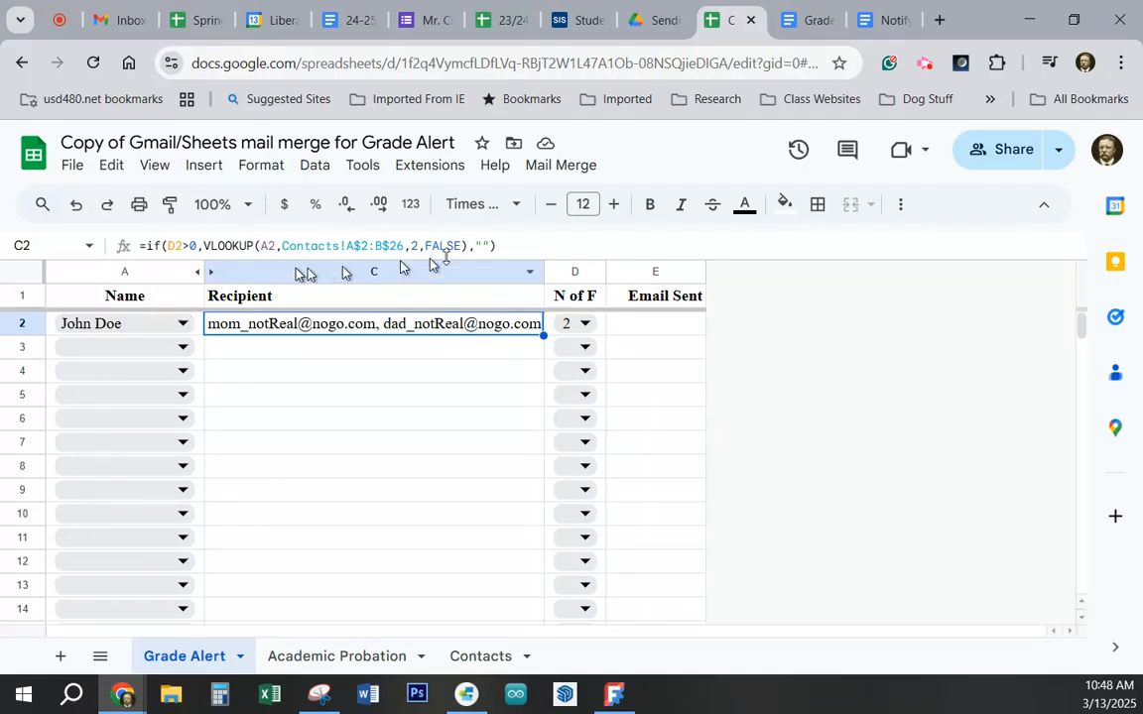
left_click(832, 401)
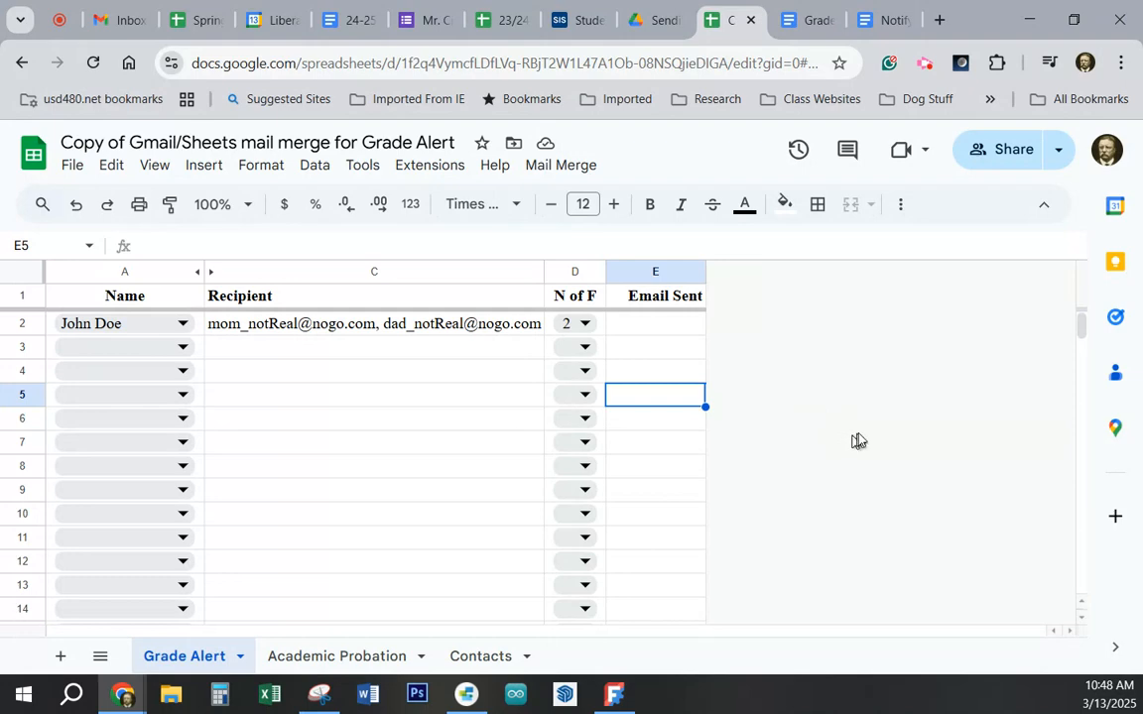
Step: Glance at the Gmail inbox and examine the Recipient header text in cell C1 of the Grade Alert sheet
left_click(119, 25)
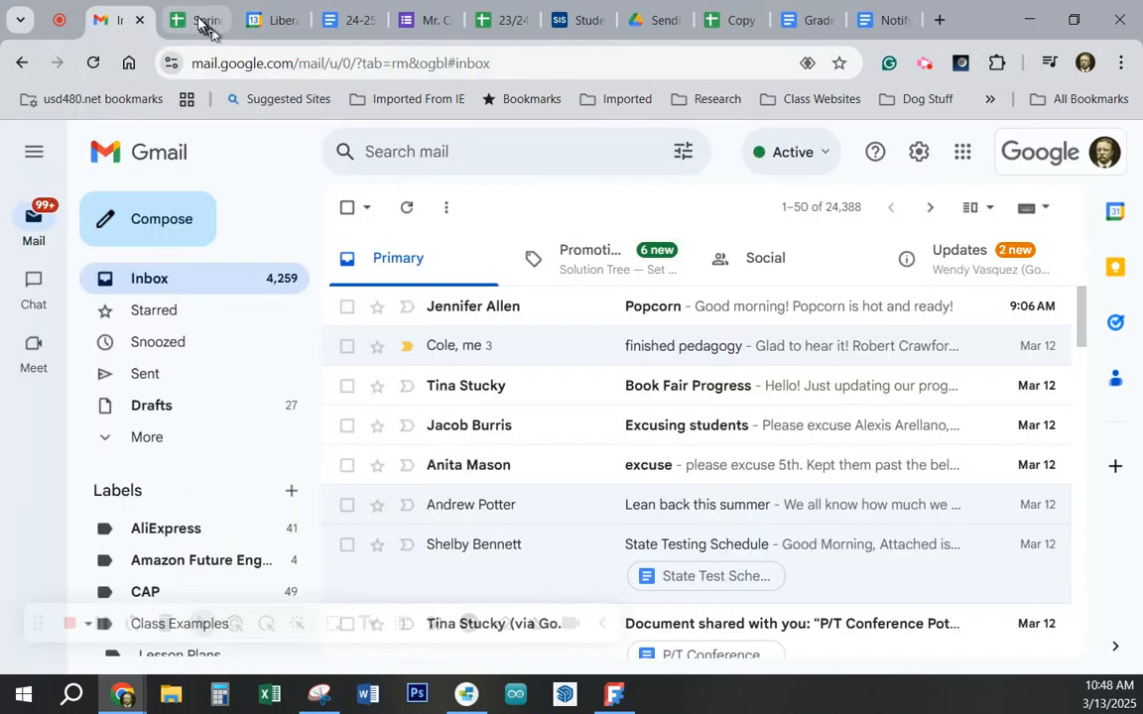
left_click(734, 22)
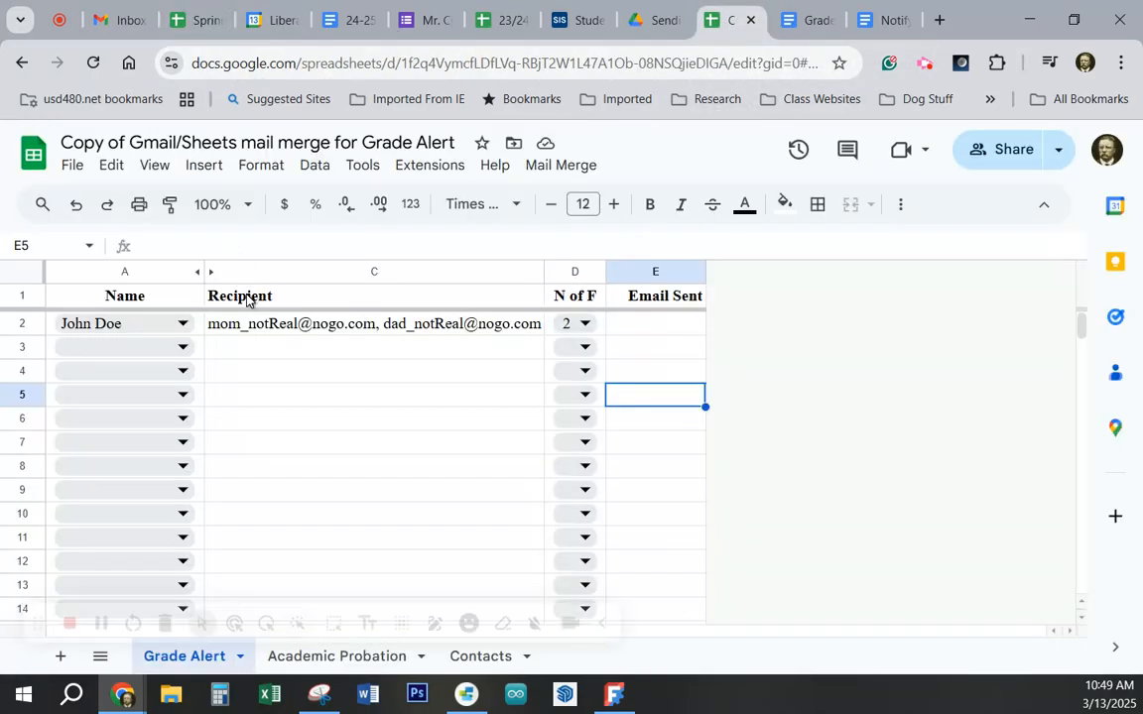
left_click(247, 300)
left_click_drag(190, 247, 126, 248)
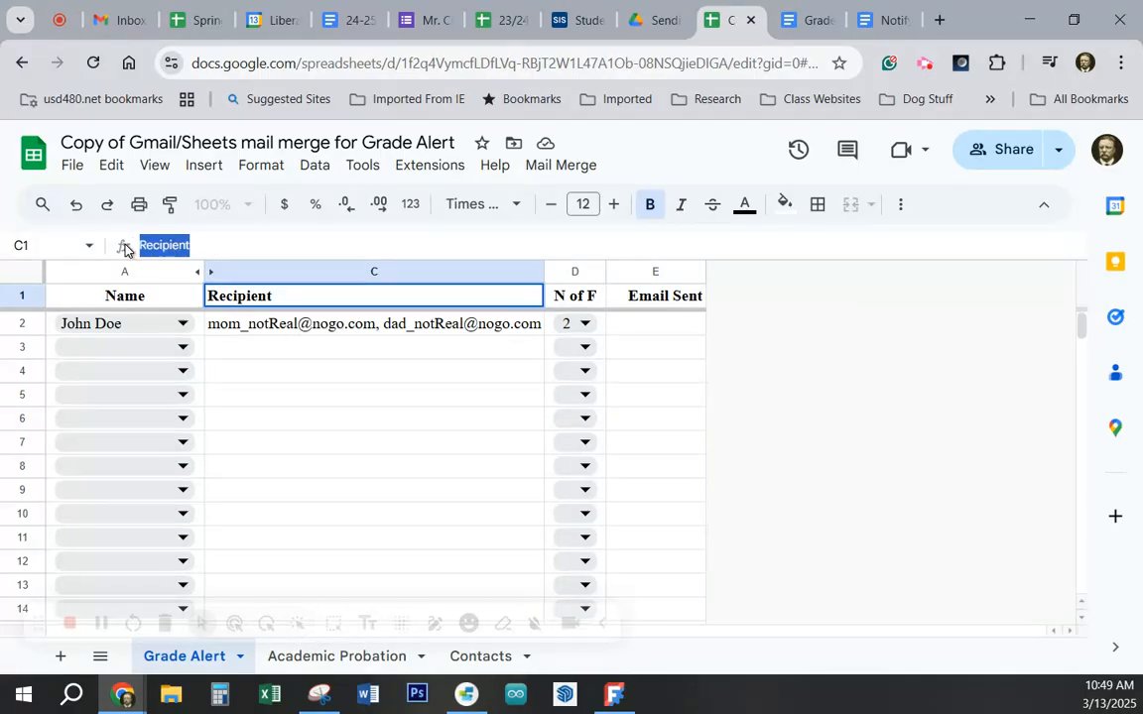
Step: In Gmail, open the Grade Alert draft, address it to {{Recipient}}, and copy its subject line
left_click(121, 20)
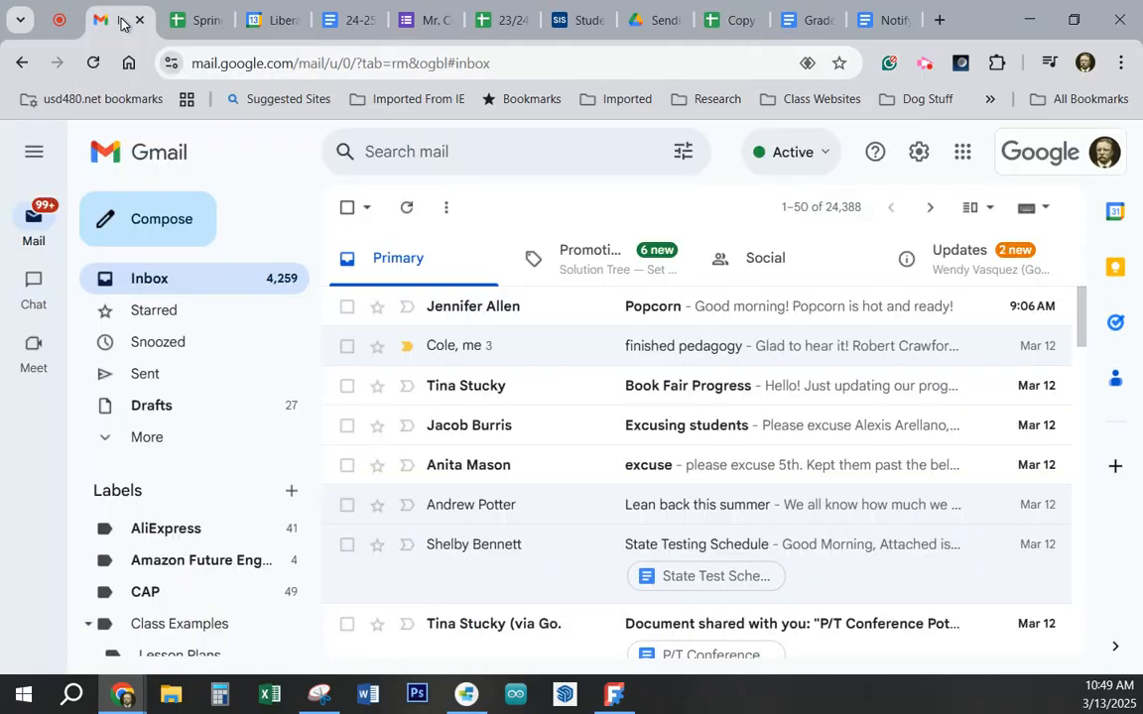
left_click(149, 412)
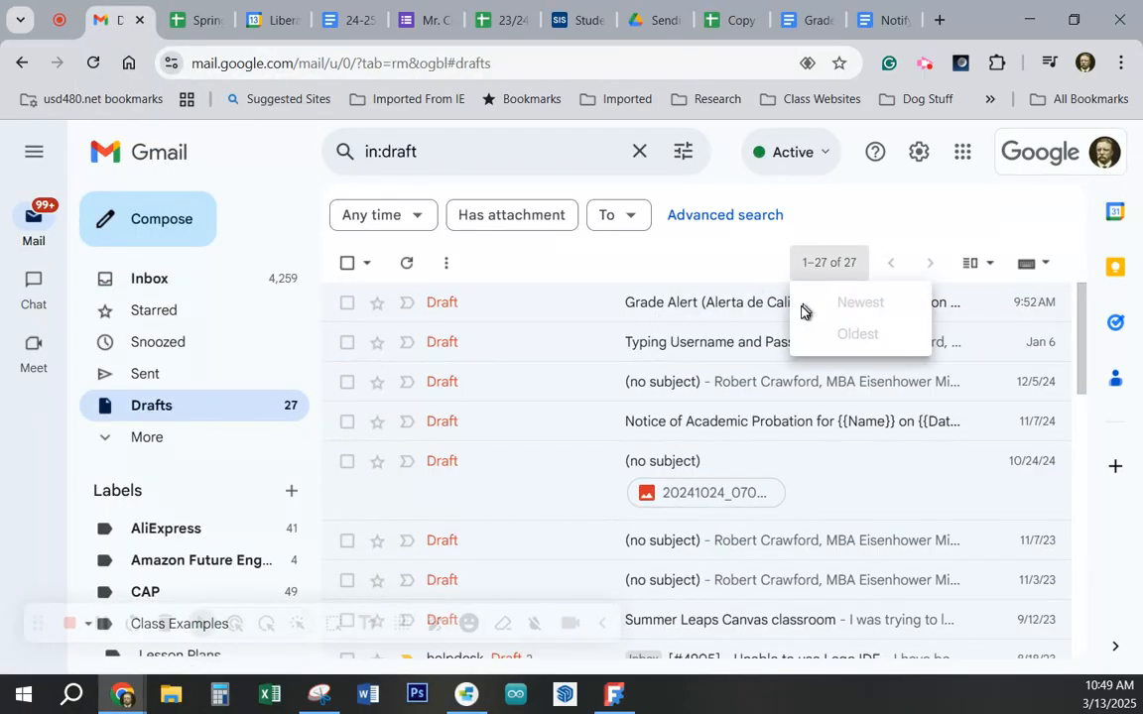
left_click(693, 310)
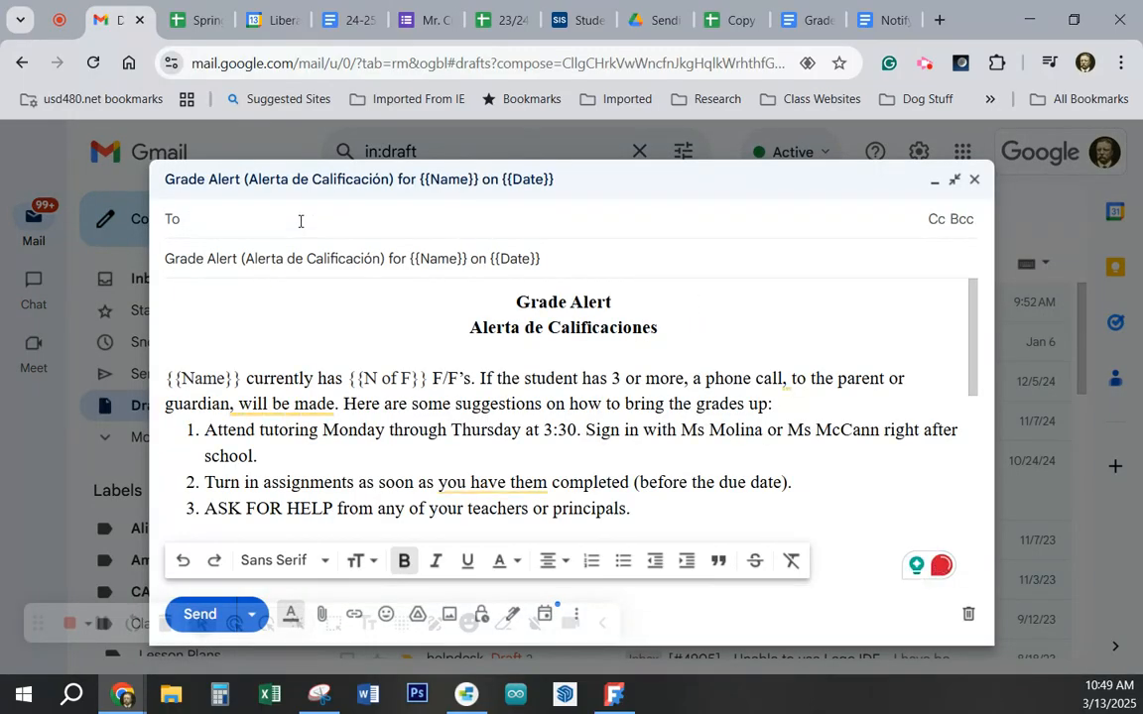
type("{{Recipient")
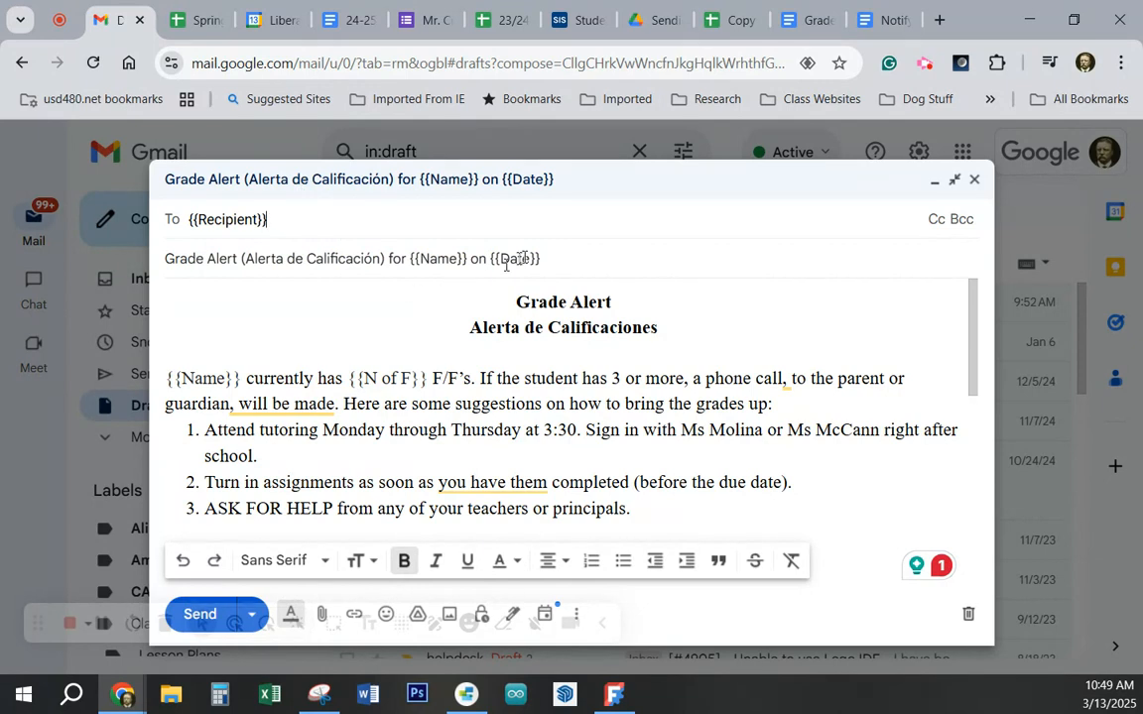
left_click_drag(536, 259, 151, 259)
key("ctrl+c")
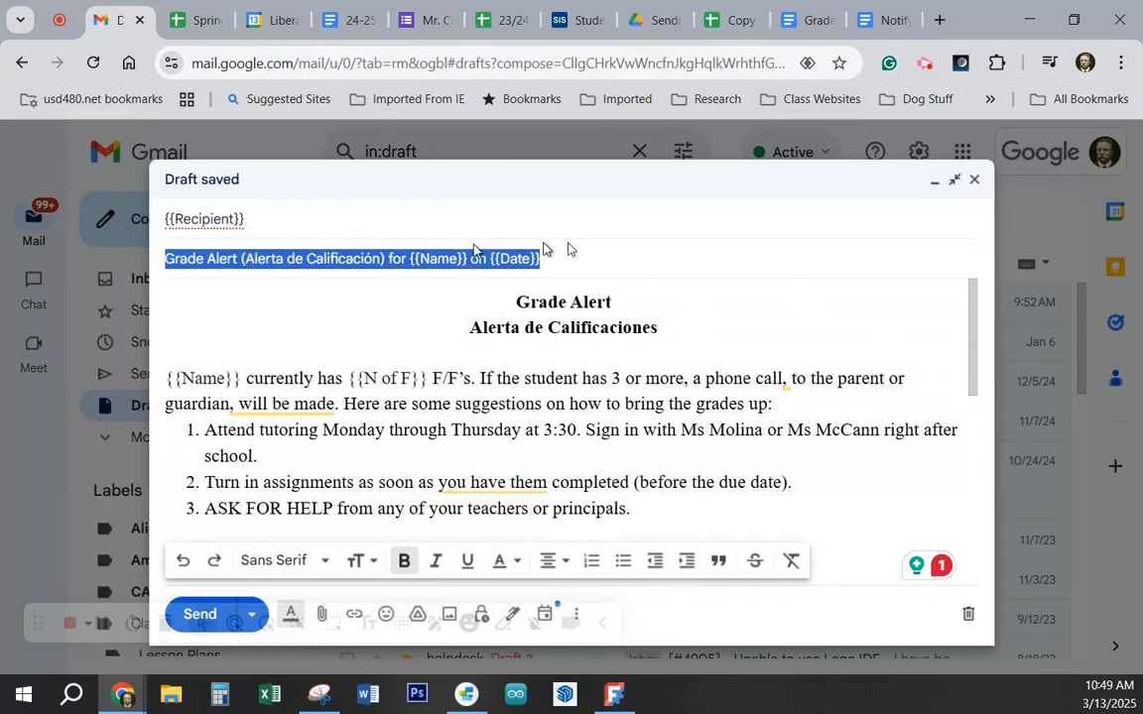
Step: Authorize the spreadsheet's mail merge script with the school account and send emails using subject "Grade Alert (Alerta de Calificación) for {{Name}} on {{Date}}"
left_click(731, 25)
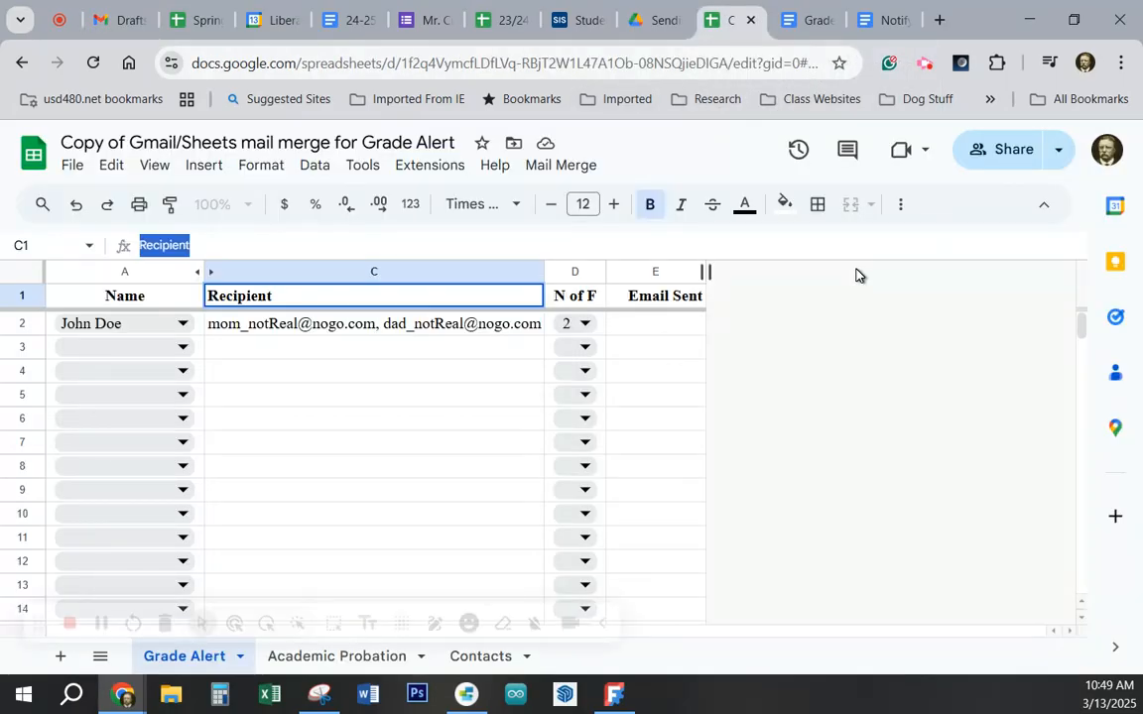
left_click(571, 167)
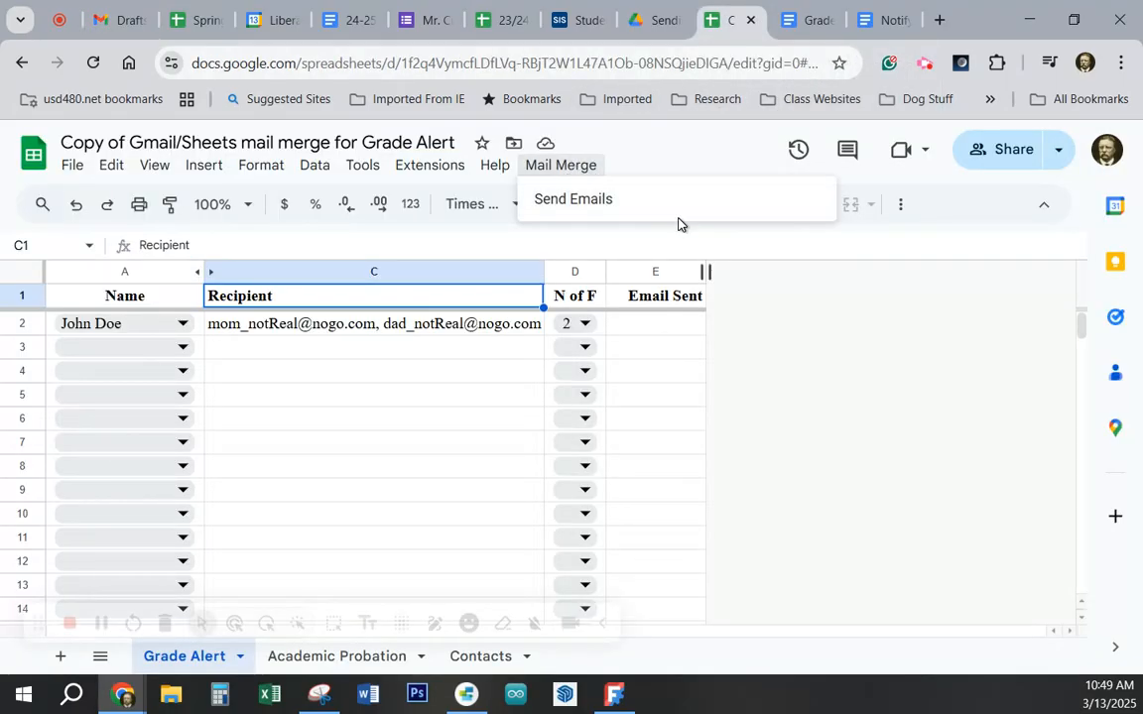
left_click(589, 206)
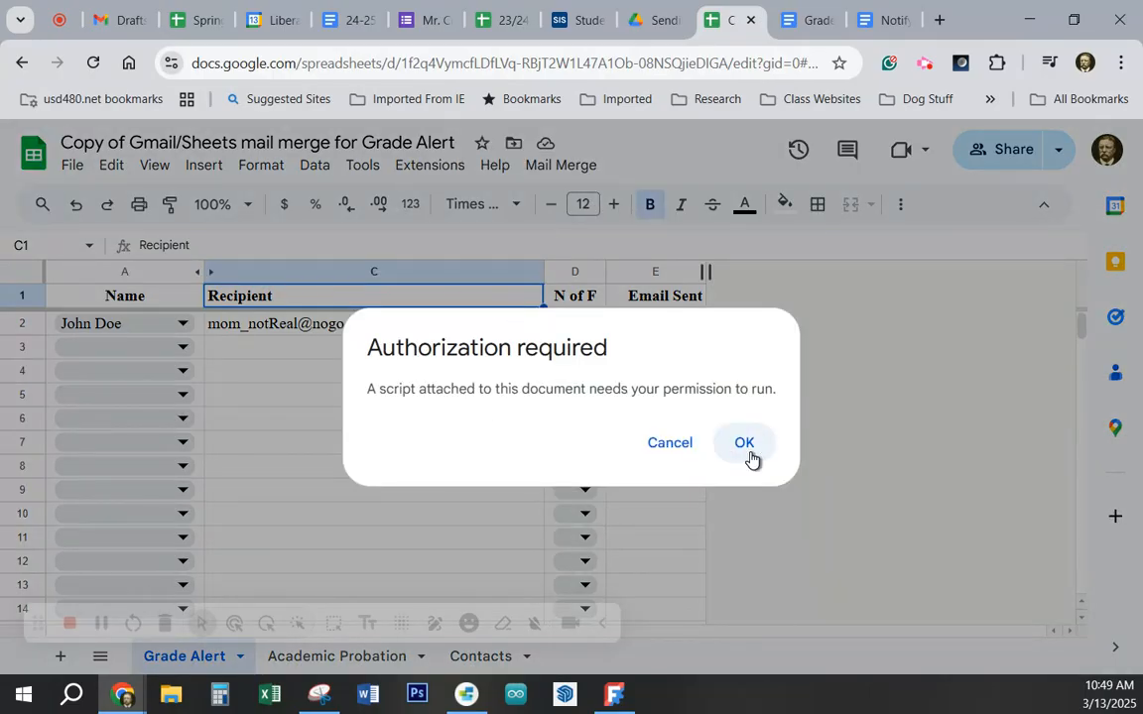
left_click(744, 444)
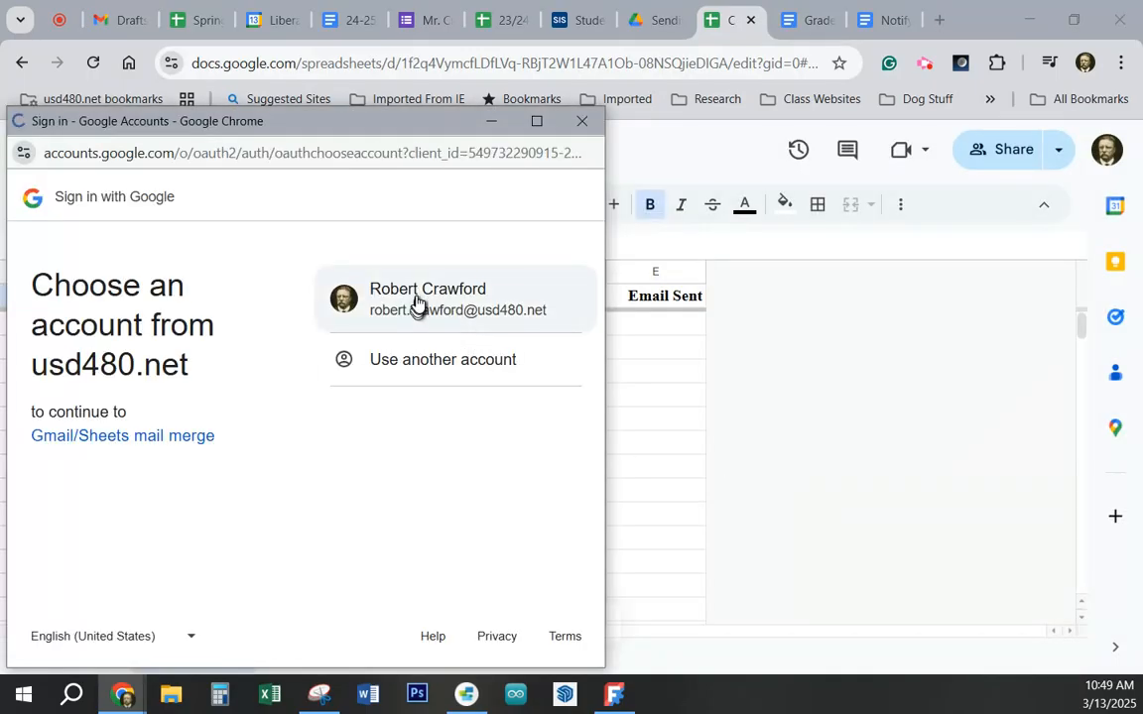
left_click(424, 306)
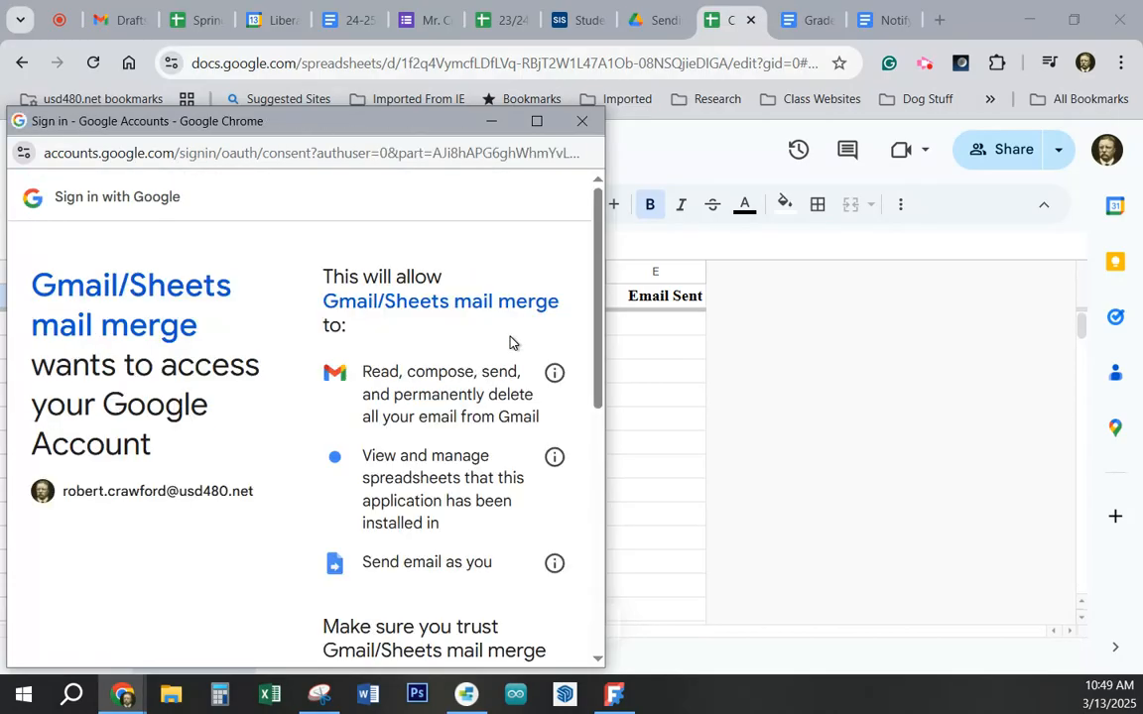
scroll(541, 392, "down", 6)
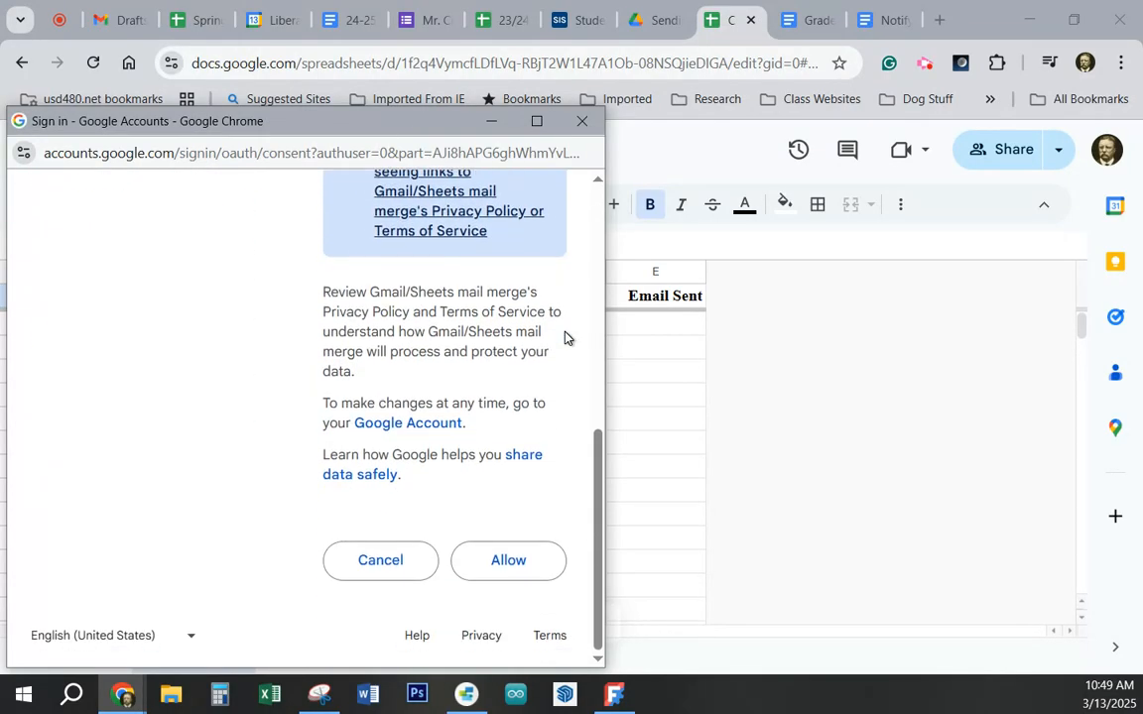
left_click(500, 562)
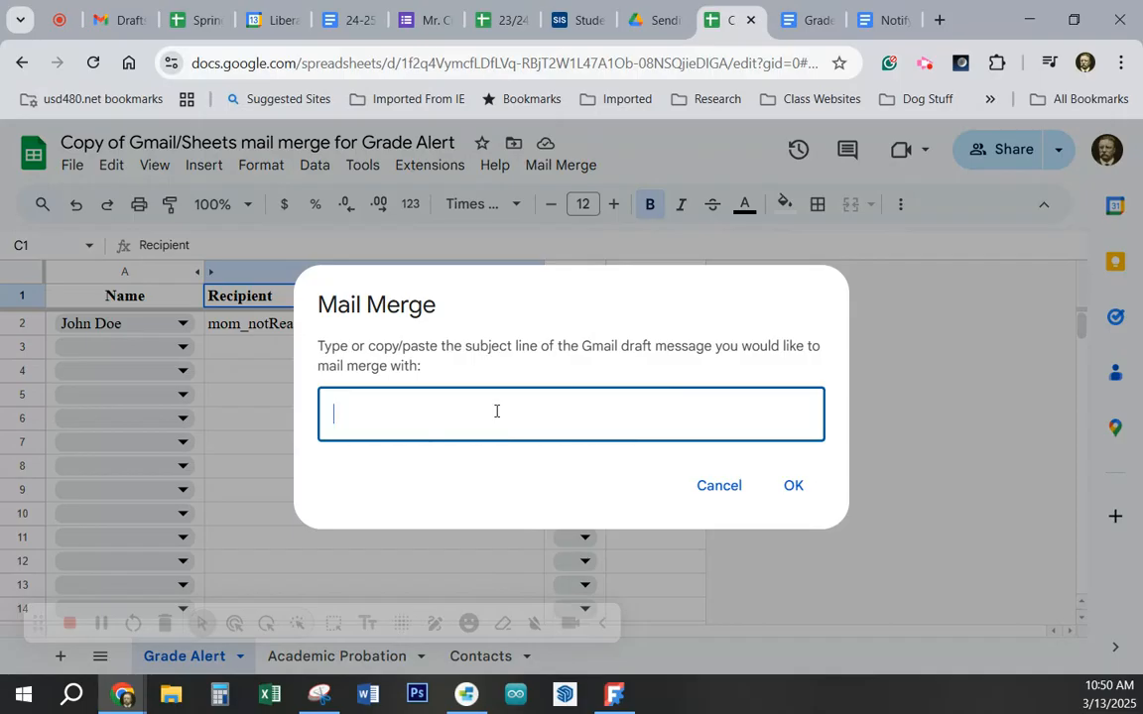
key("ctrl+v")
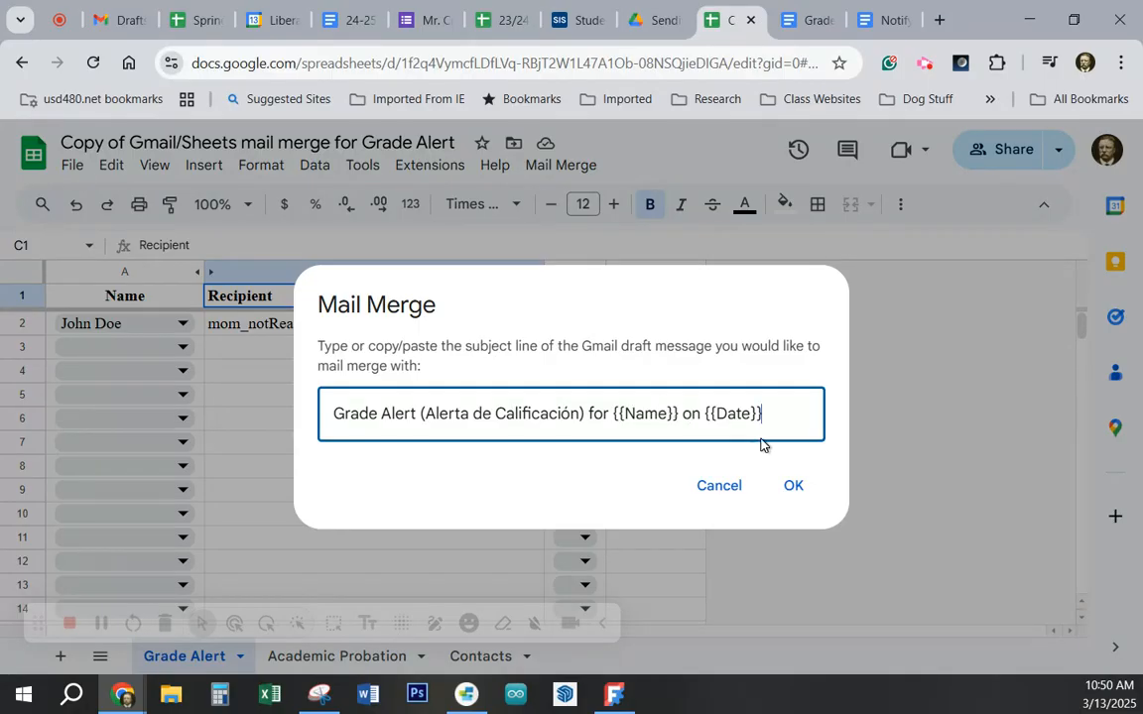
left_click(793, 487)
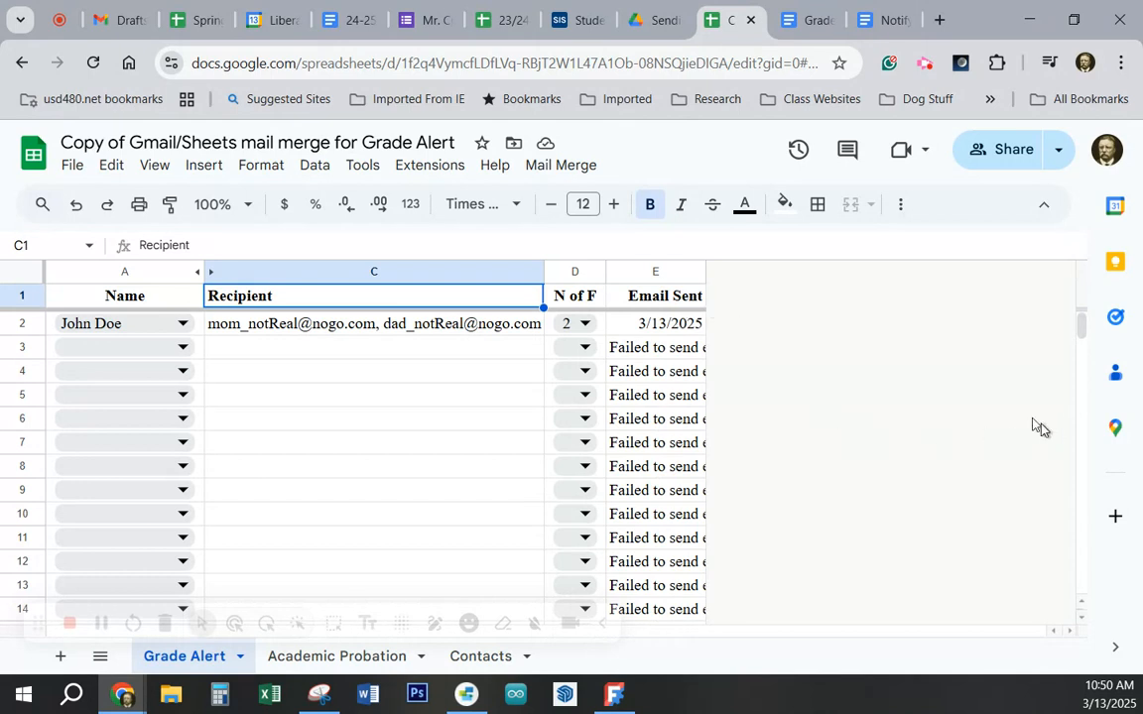
Step: Choose the first listed student in A3 and the second in A4, and set N of F to 1 for both rows
left_click(170, 347)
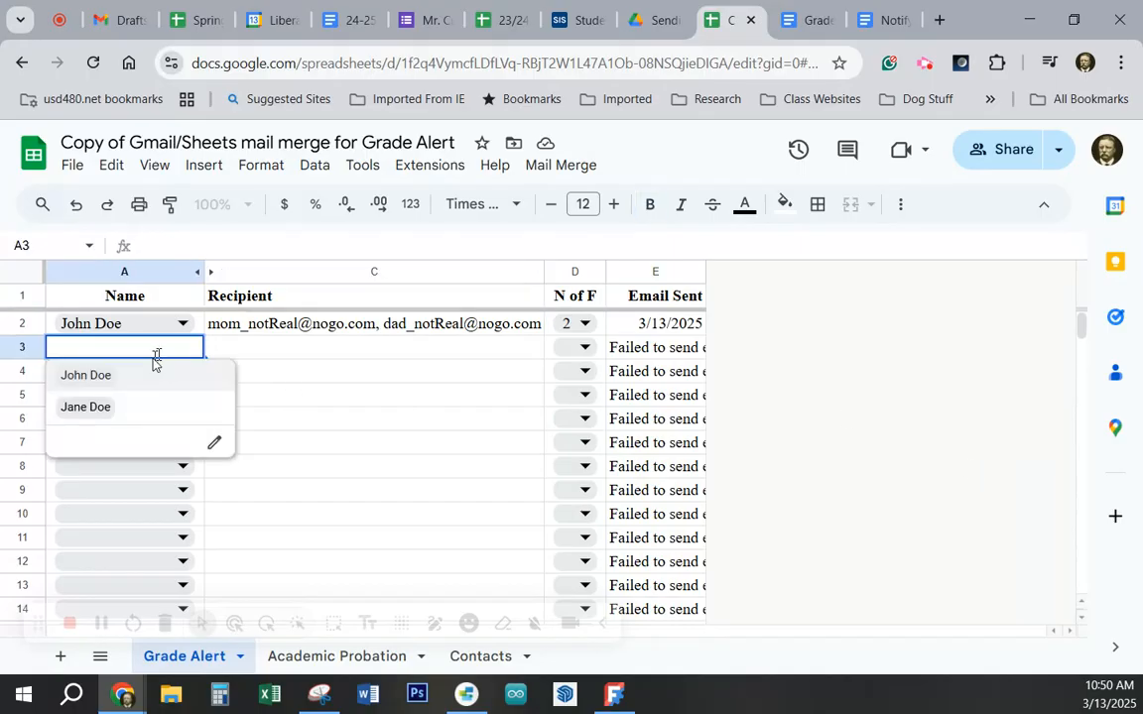
left_click(97, 388)
left_click(584, 347)
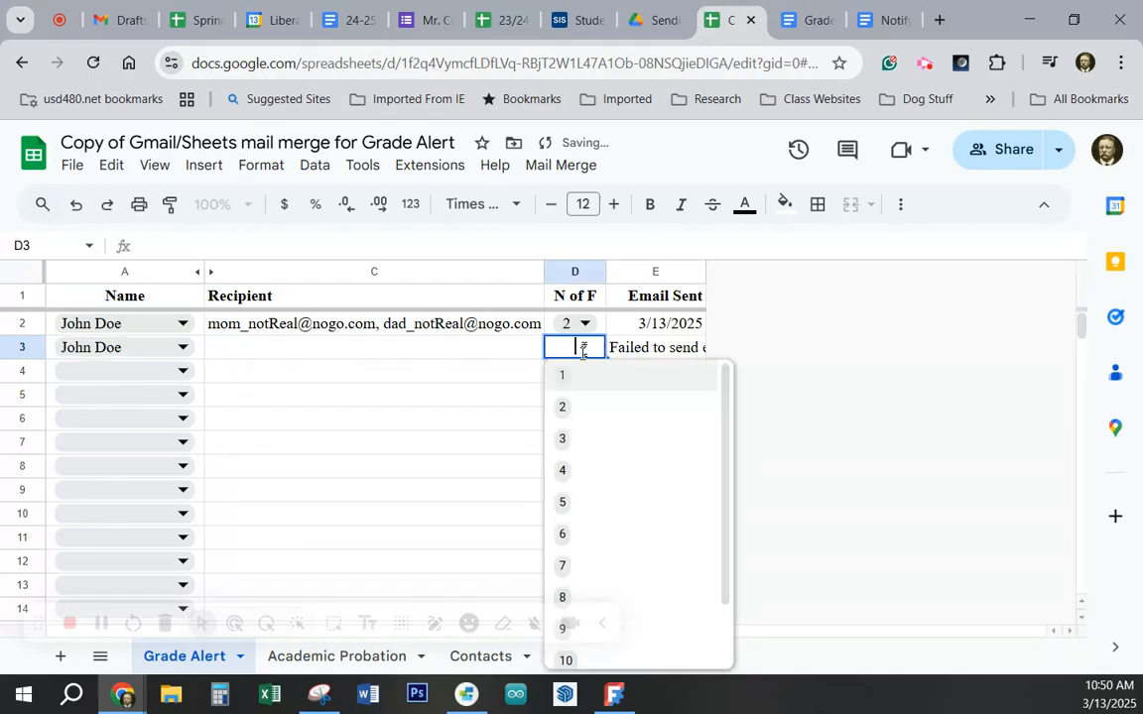
left_click(568, 378)
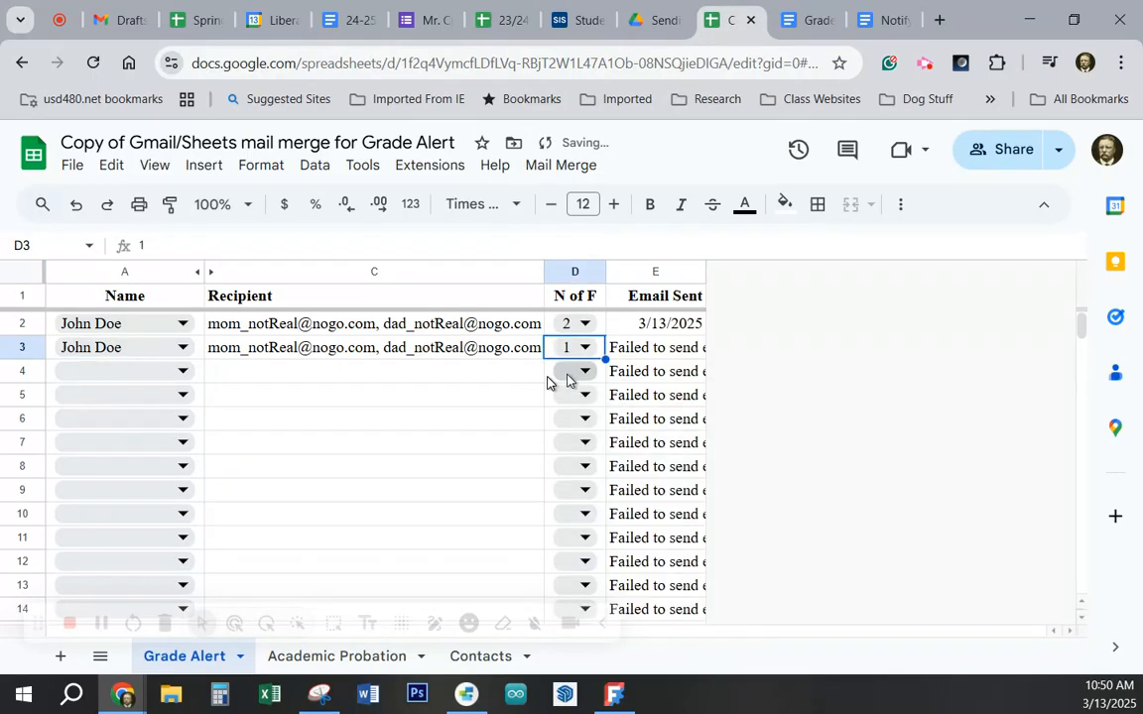
left_click(171, 381)
left_click(111, 432)
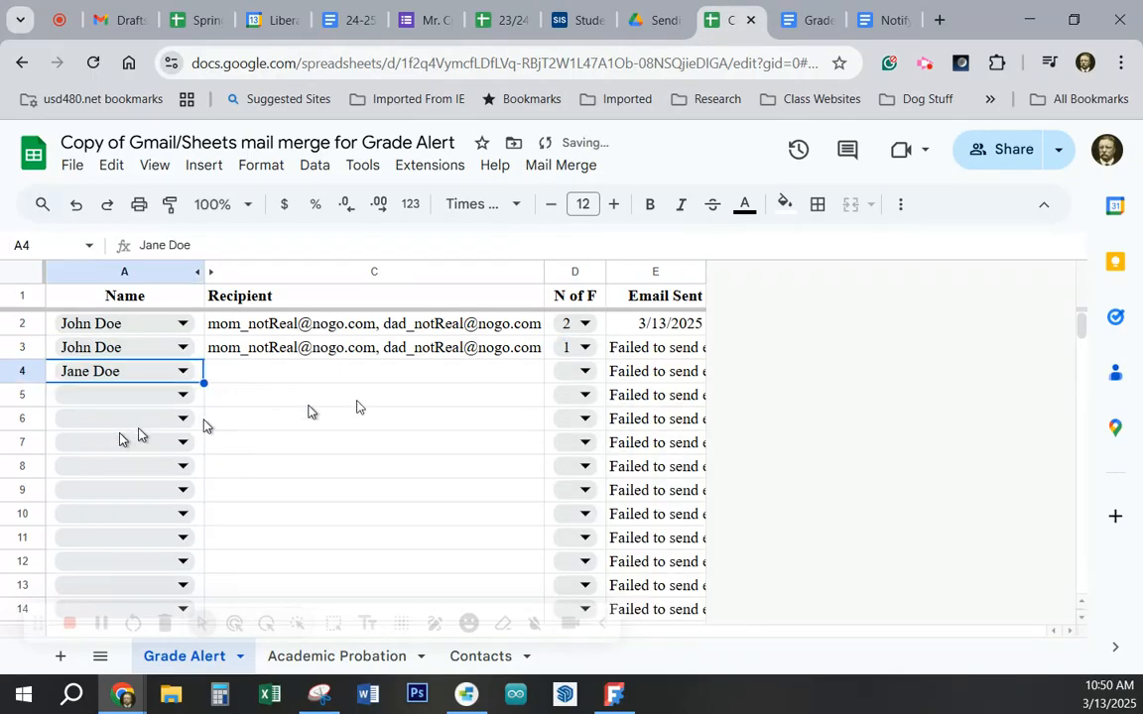
left_click(566, 380)
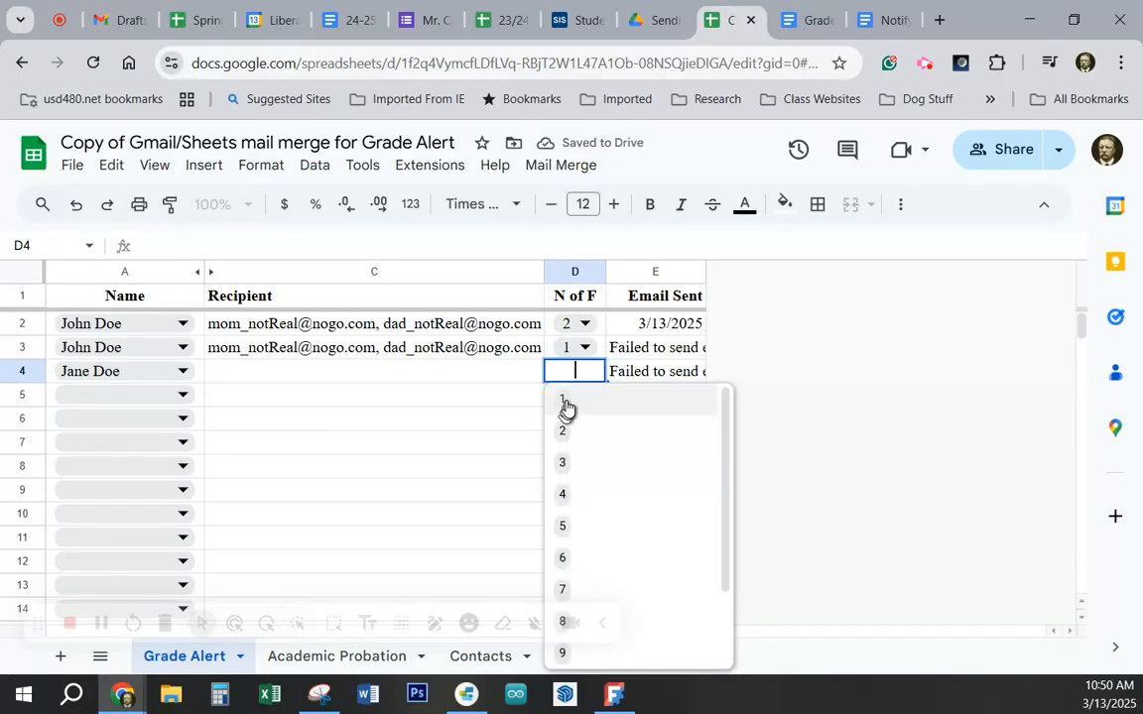
left_click(566, 405)
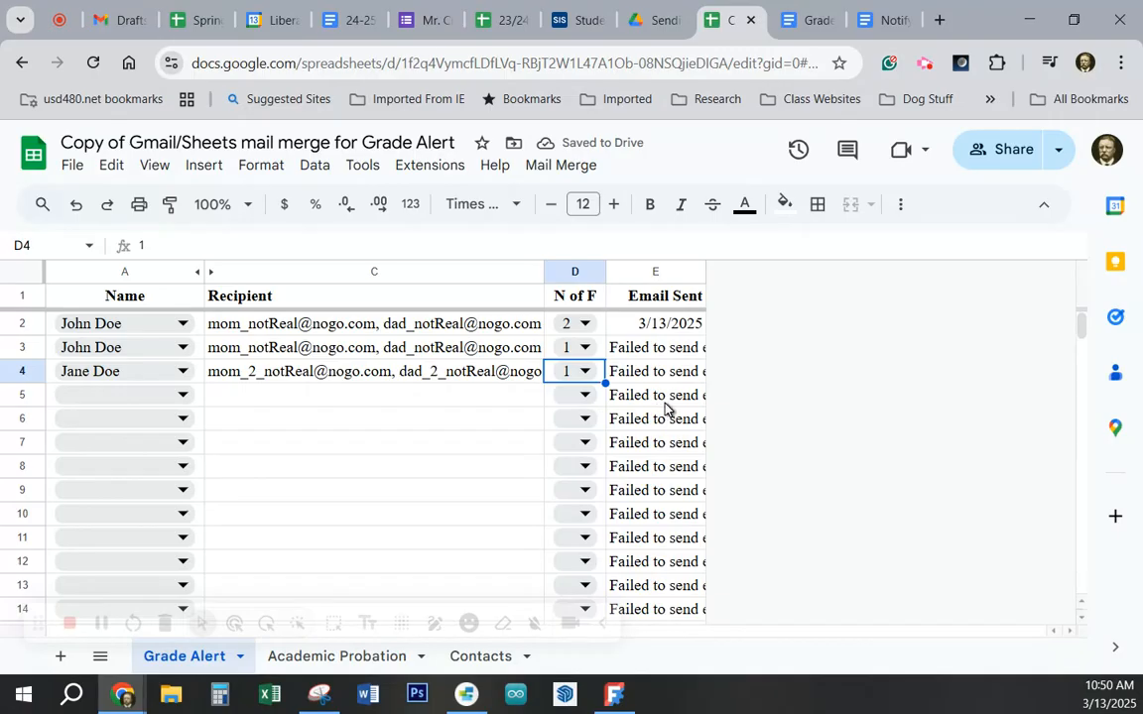
Step: Clear the Email Sent cells E3:E4, accepting the edit to the protected range
left_click_drag(661, 355, 662, 381)
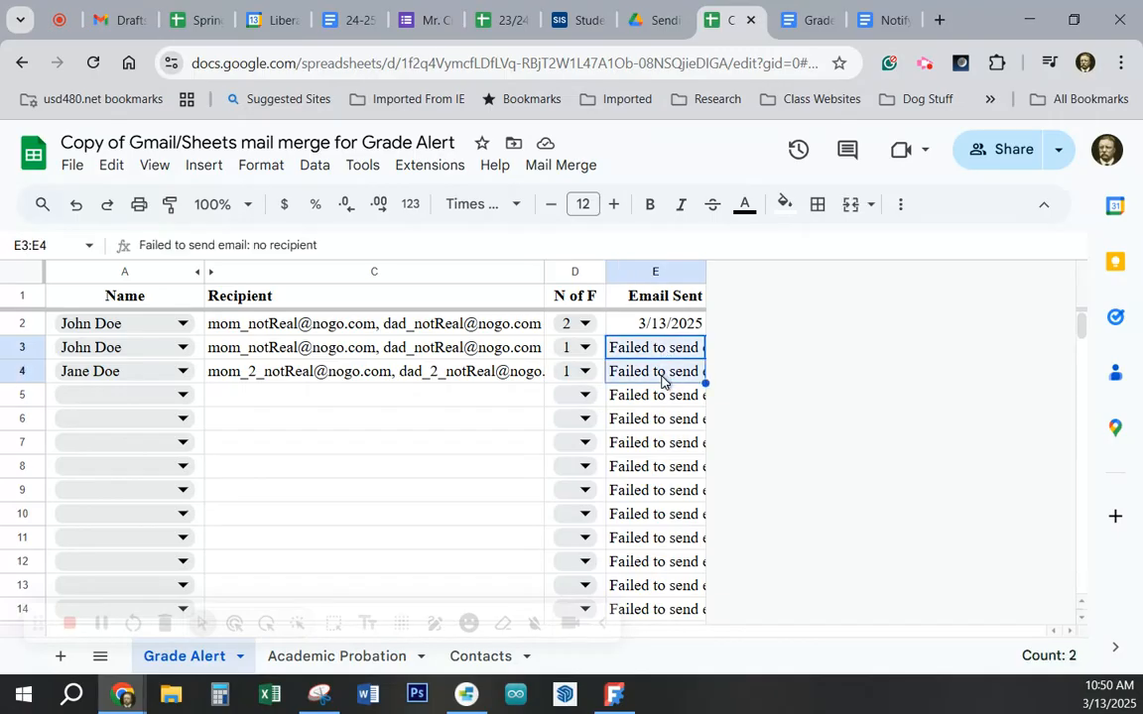
key("Delete")
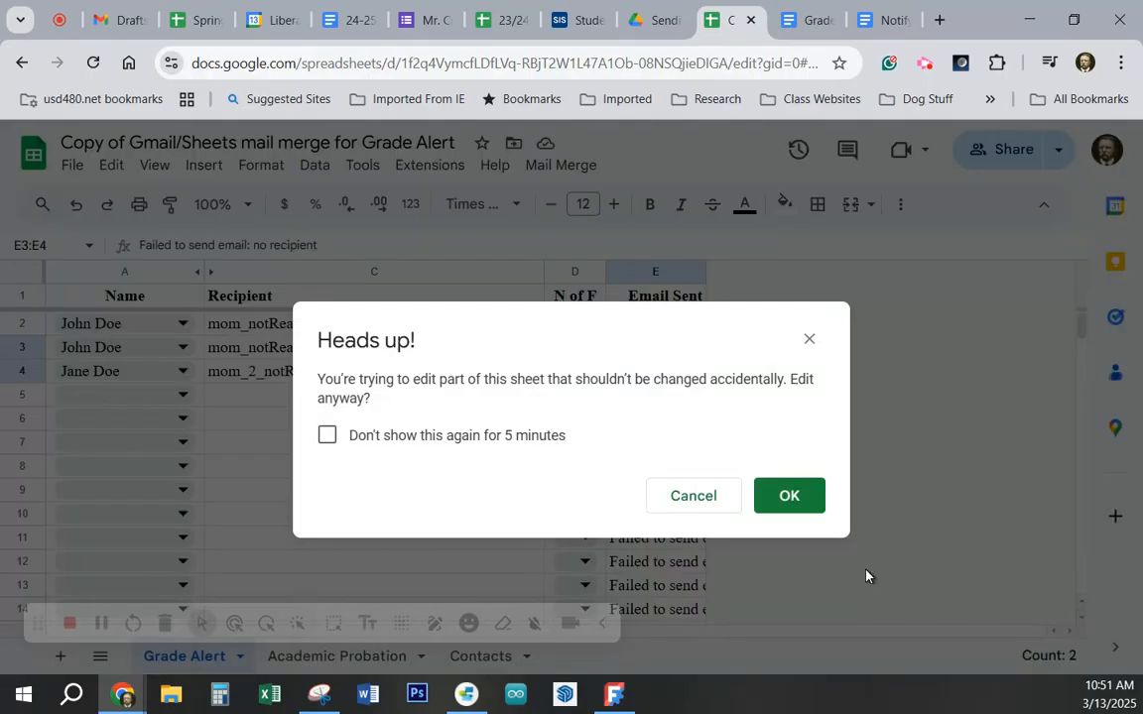
left_click(804, 501)
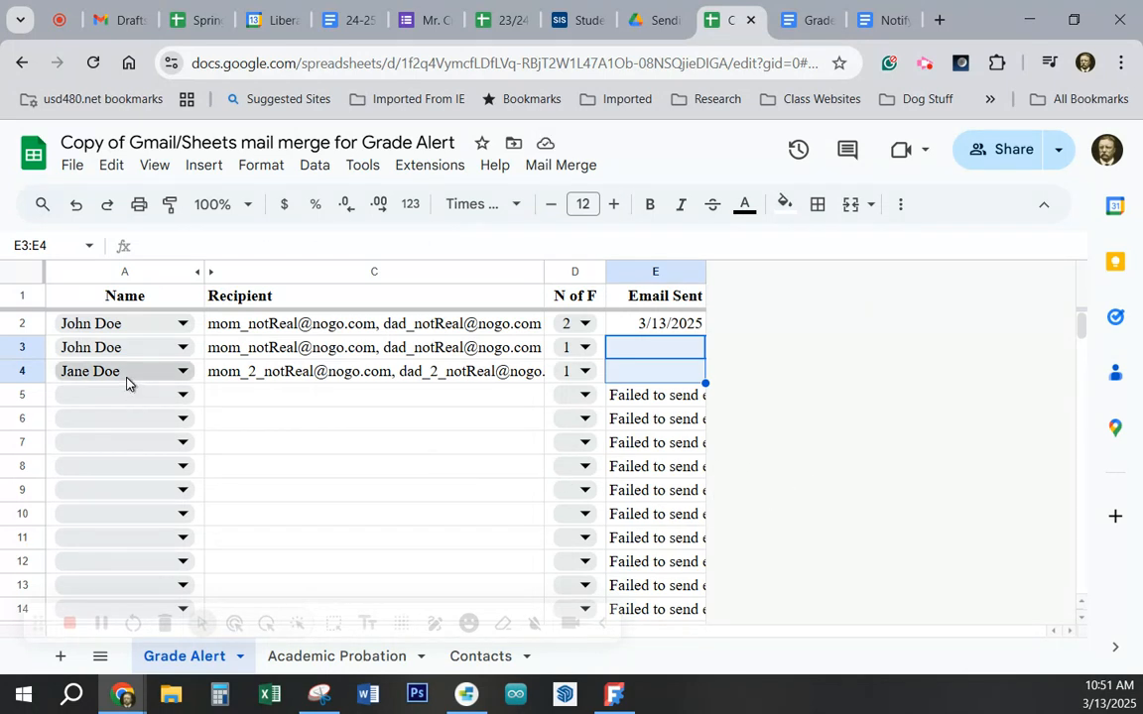
key("ctrl")
key("ctrl")
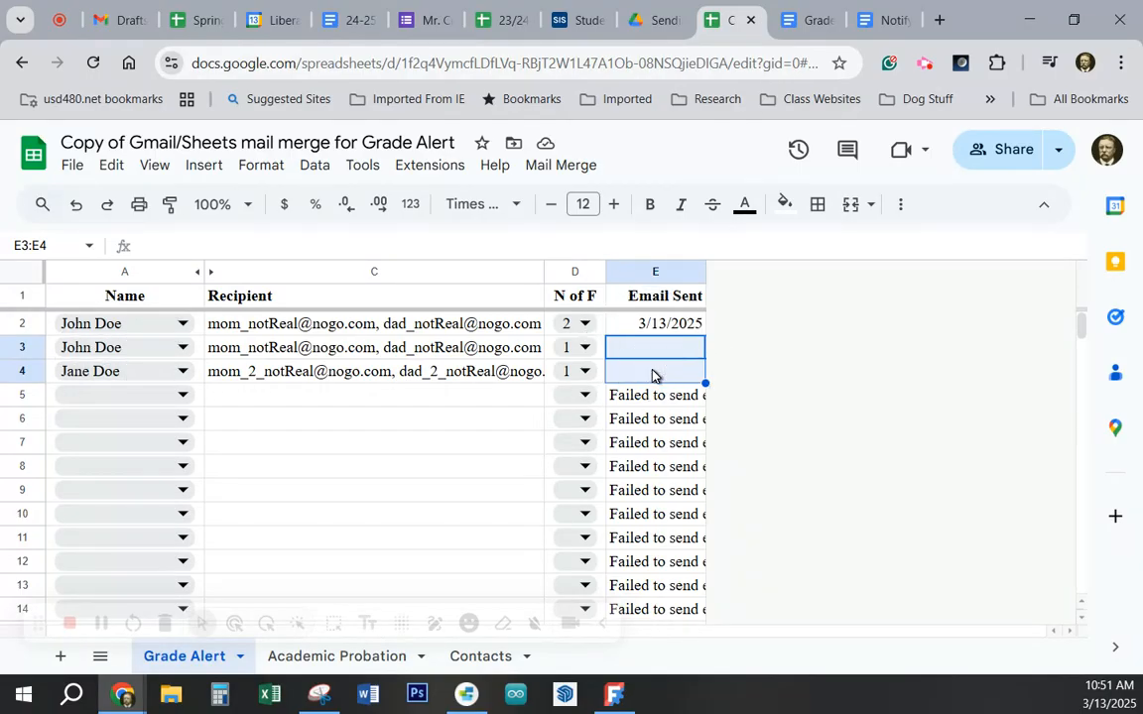
key("ctrl")
Step: Recheck the Recipient header text in cell C1 and reopen the Grade Alert draft from the Gmail drafts
left_click(232, 297)
left_click_drag(209, 241, 115, 244)
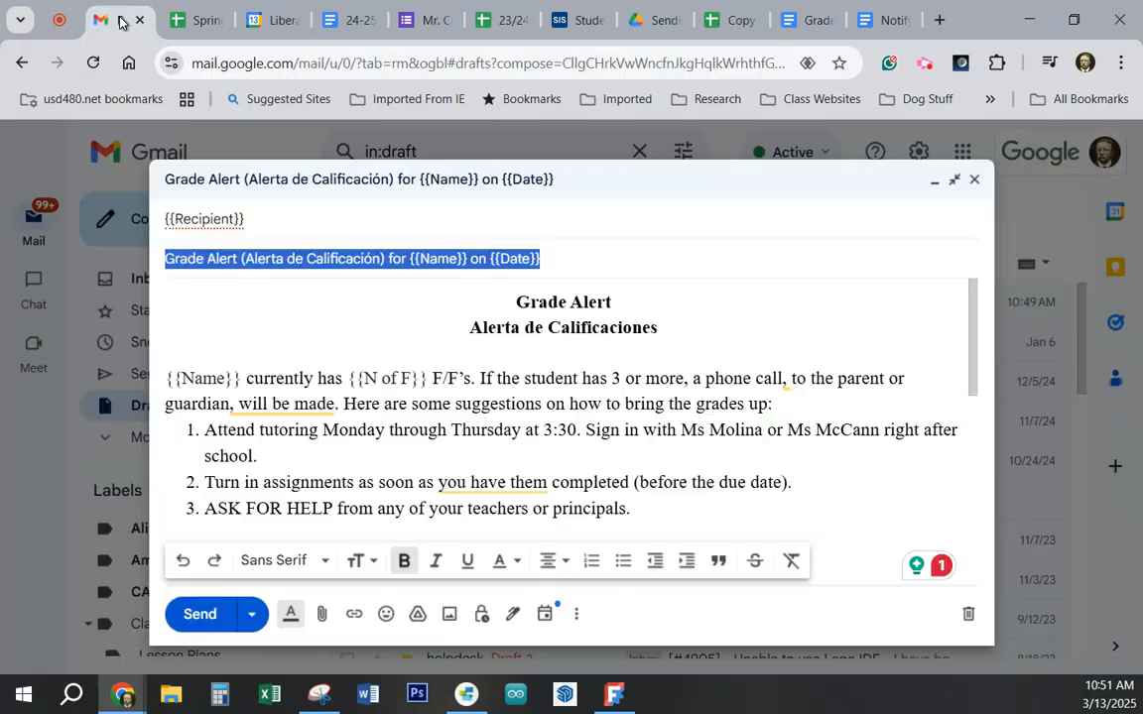
left_click(111, 20)
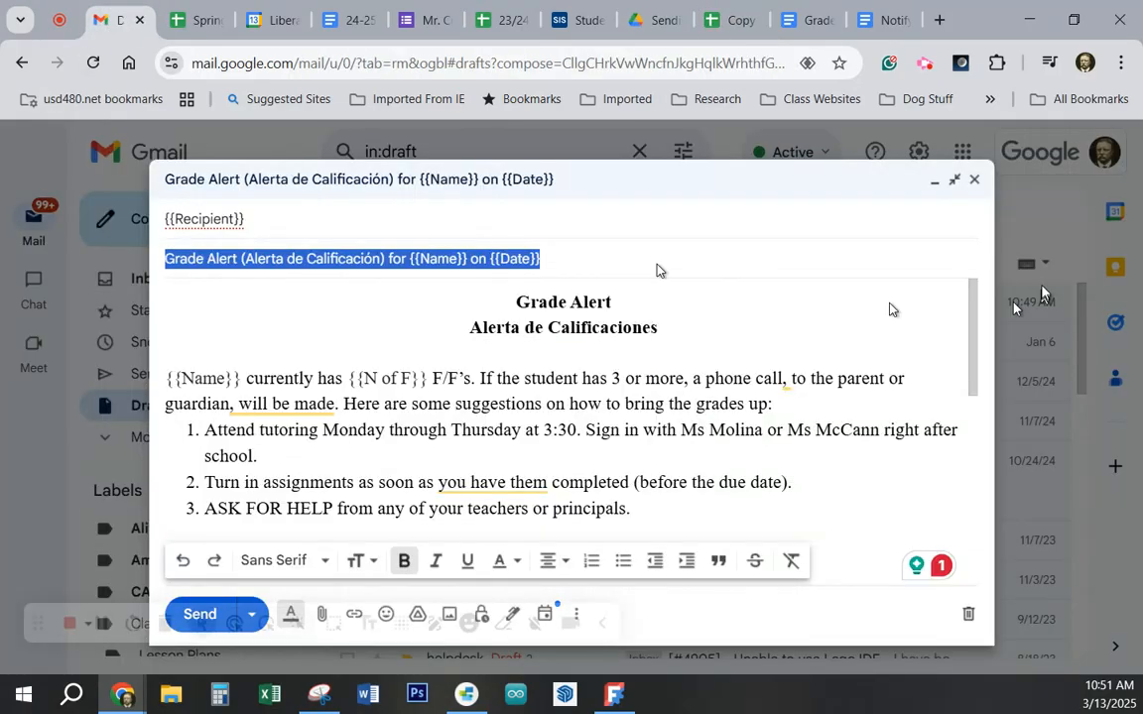
left_click(974, 179)
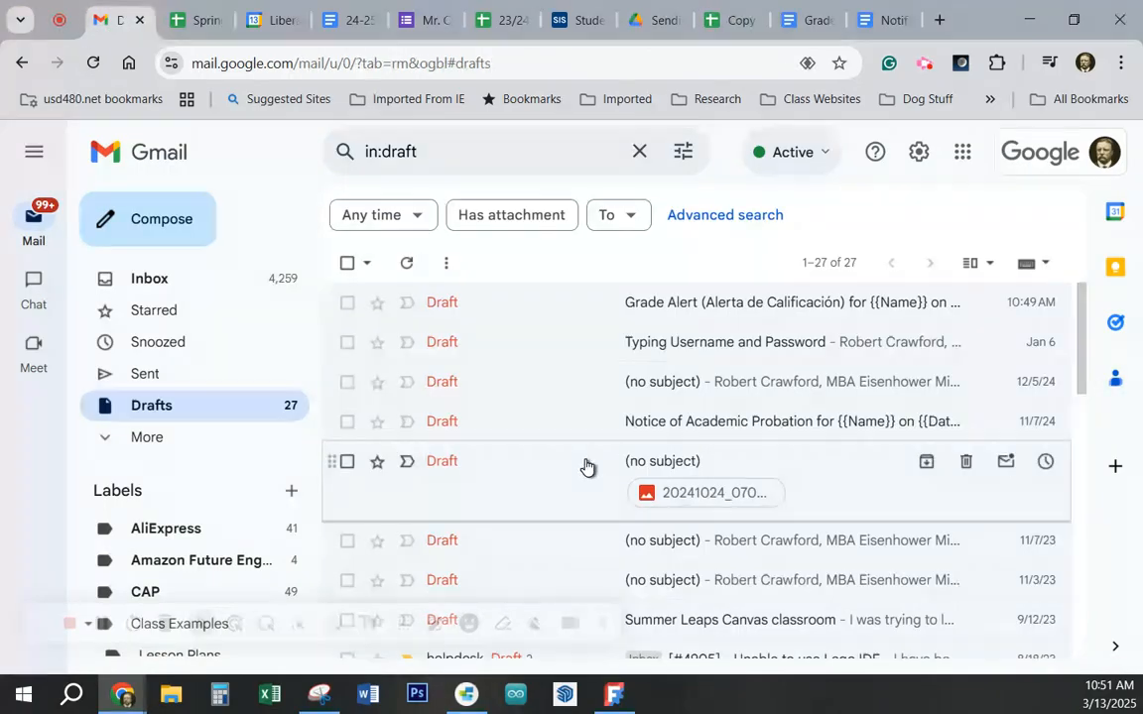
left_click(672, 305)
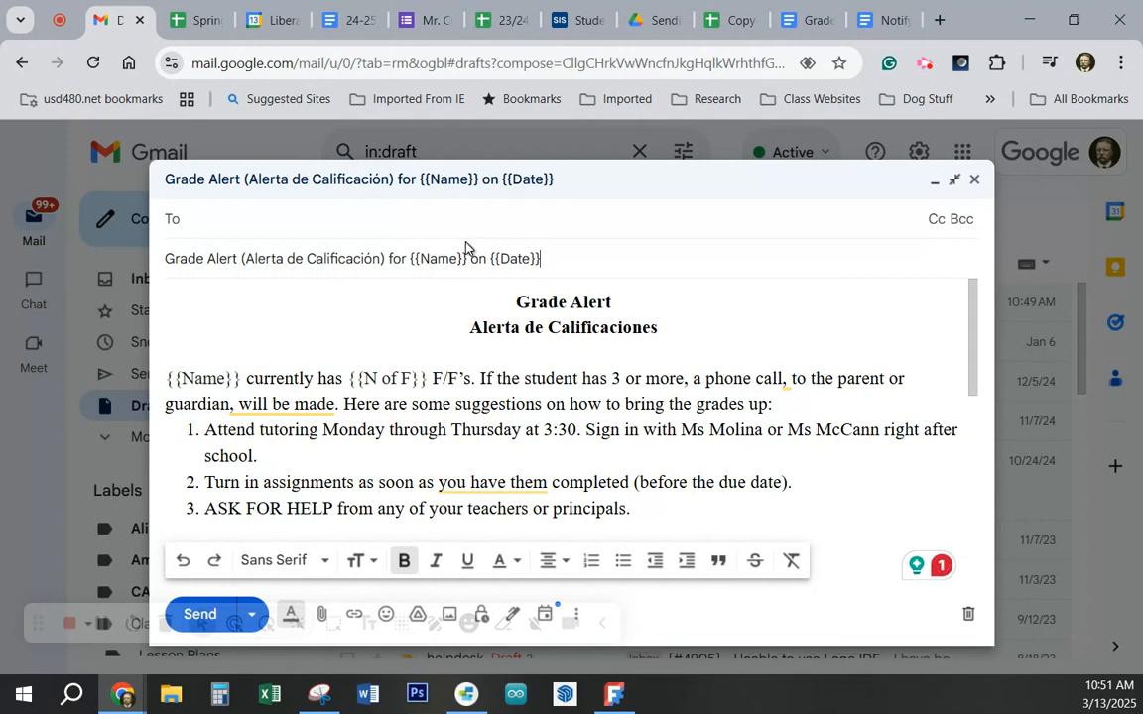
Step: Address the reopened Grade Alert draft to {{Recipient}} and copy its full subject line
left_click(466, 247)
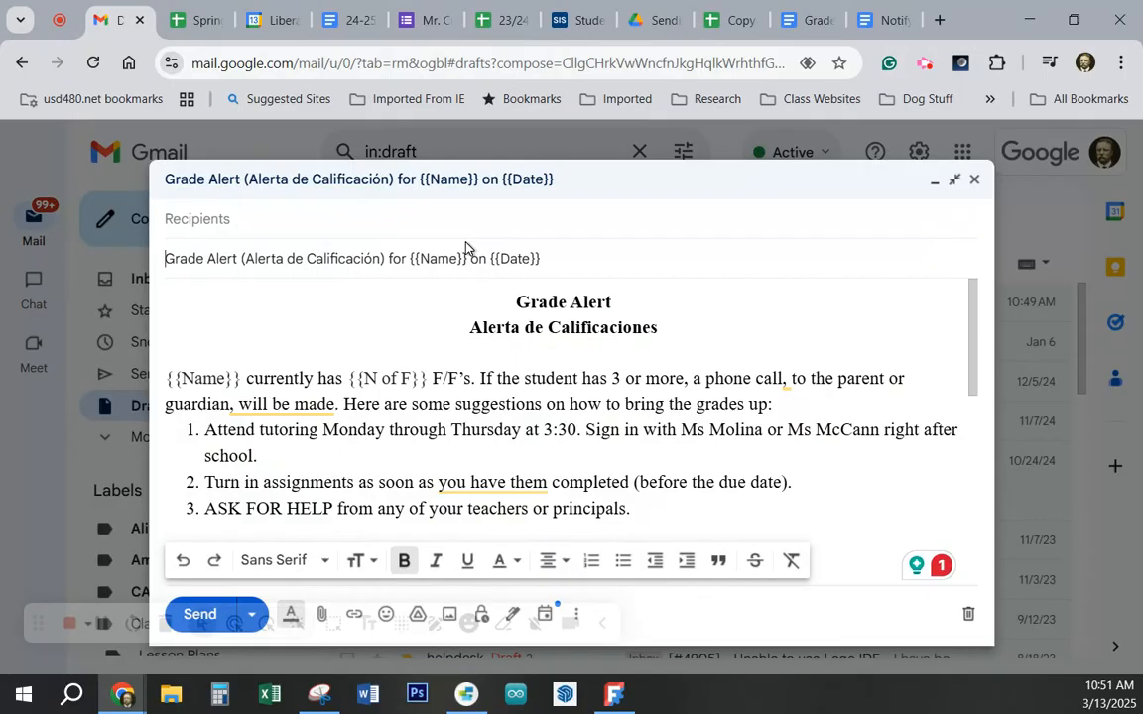
left_click(477, 228)
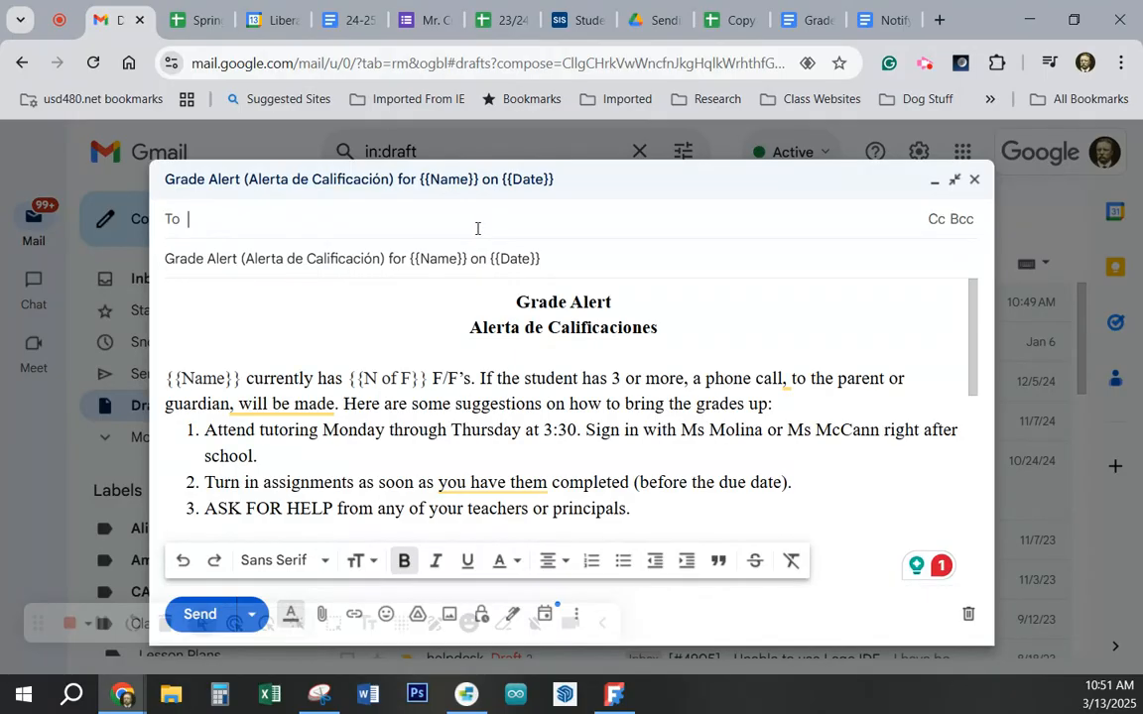
type("{{Recipient")
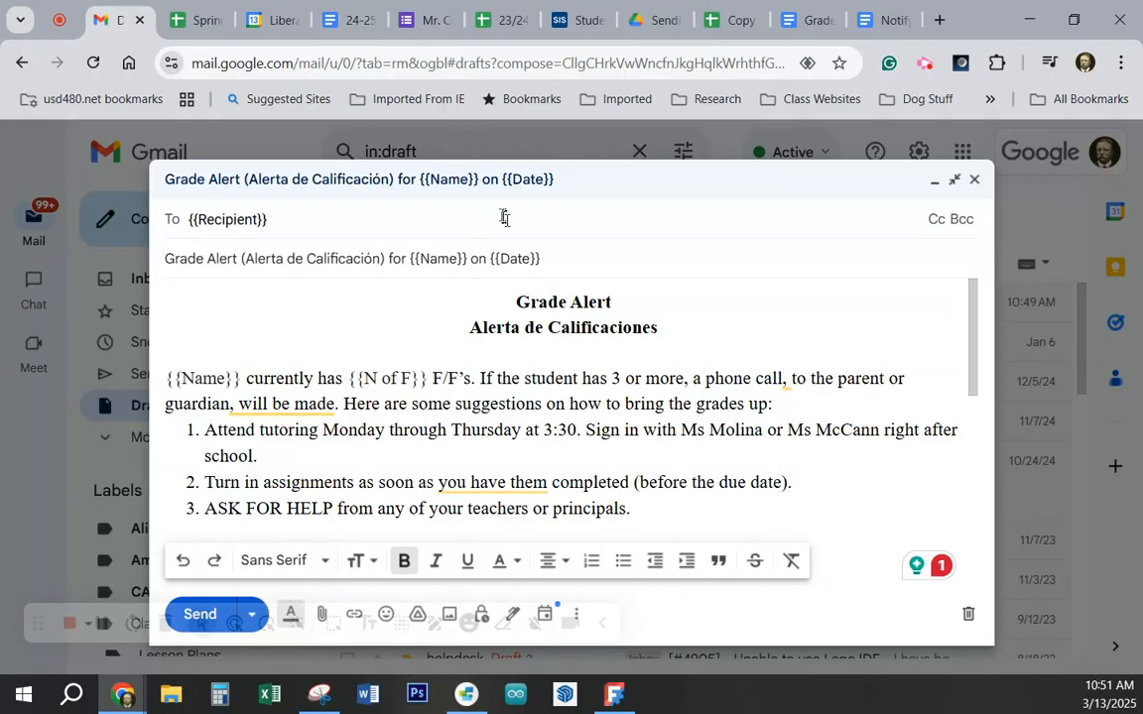
left_click_drag(562, 263, 157, 257)
key("ctrl+c")
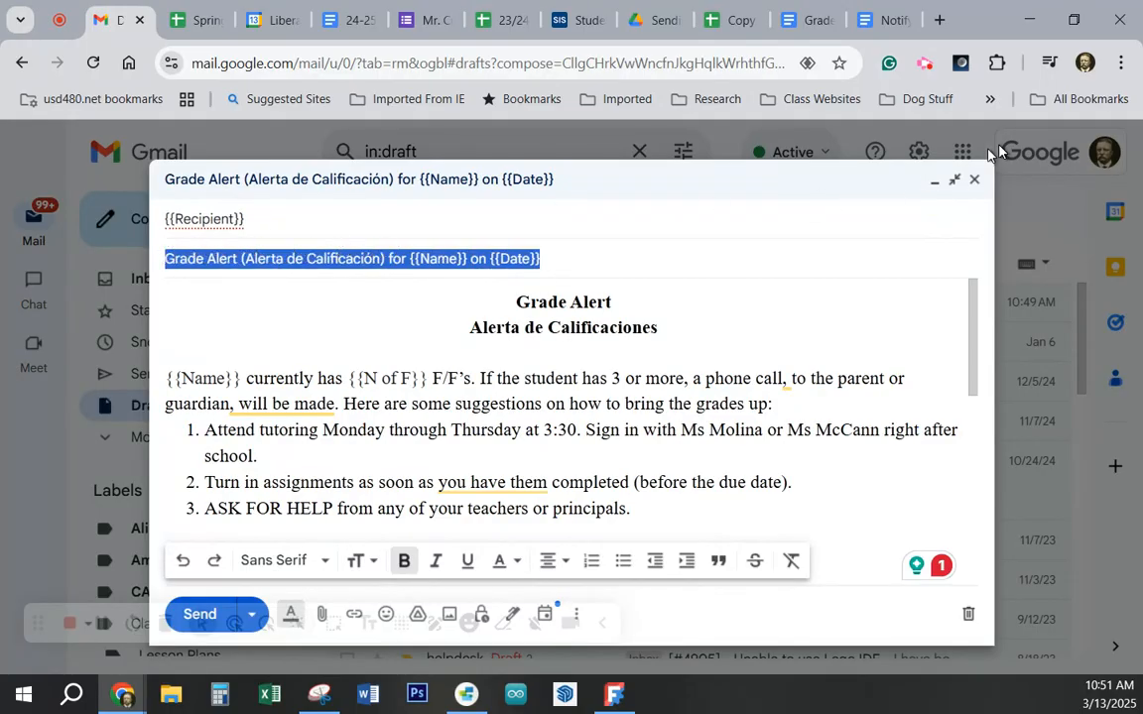
Step: Close the draft, switch to Google Sheets, and run the mail merge with "Grade Alert (Alerta de Calificación) for {{Name}} on {{Date}}" as the draft subject
left_click(975, 182)
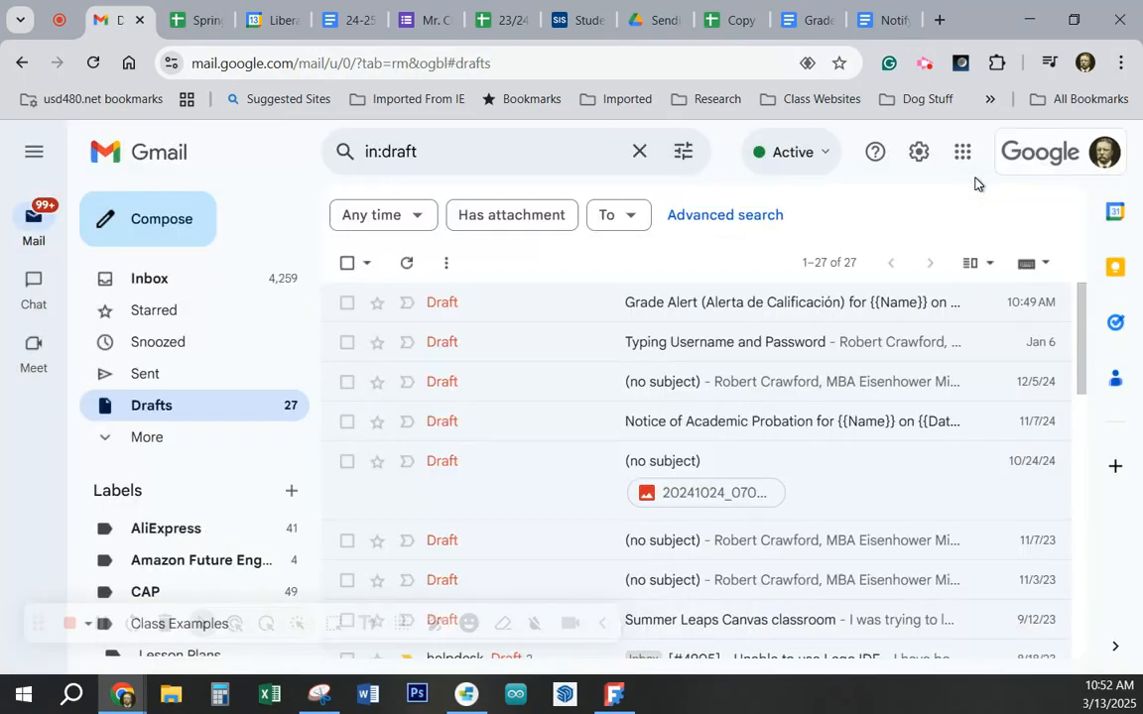
left_click(731, 30)
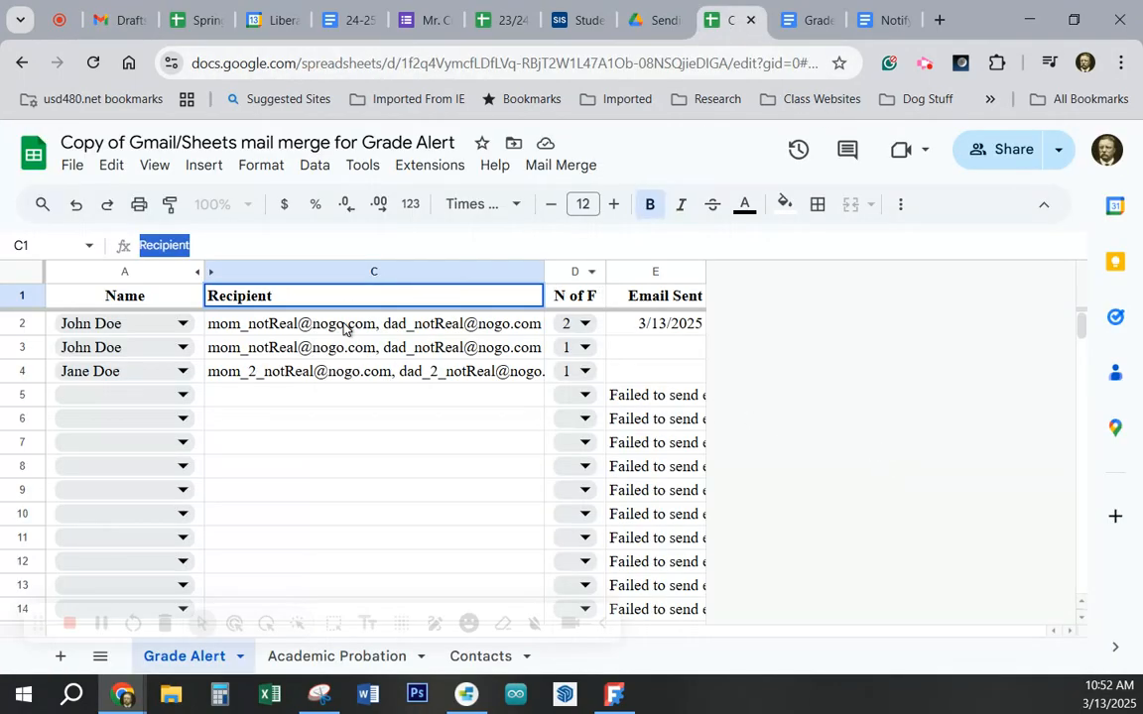
left_click(542, 169)
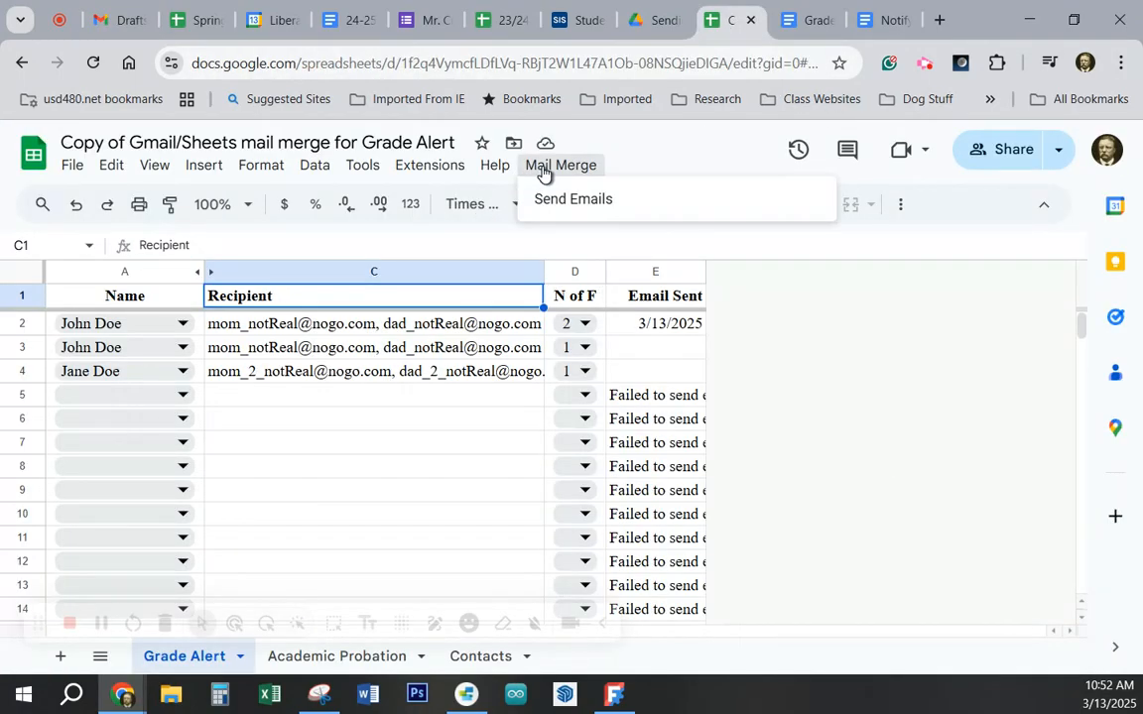
left_click(595, 206)
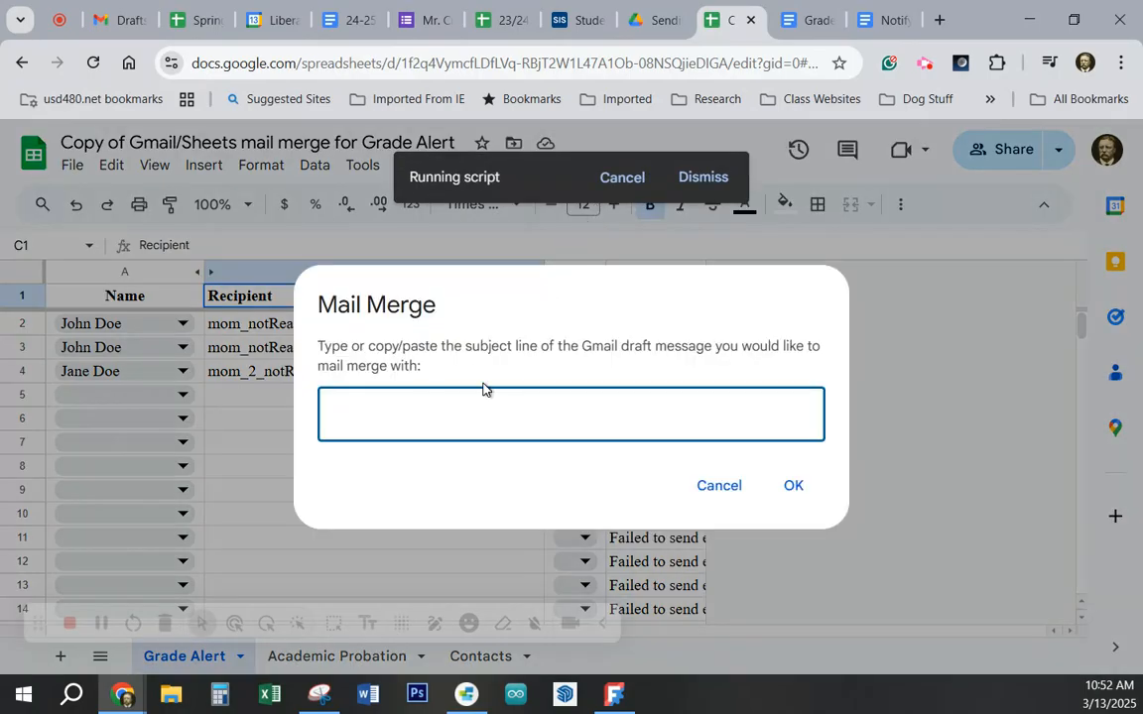
key("ctrl+v")
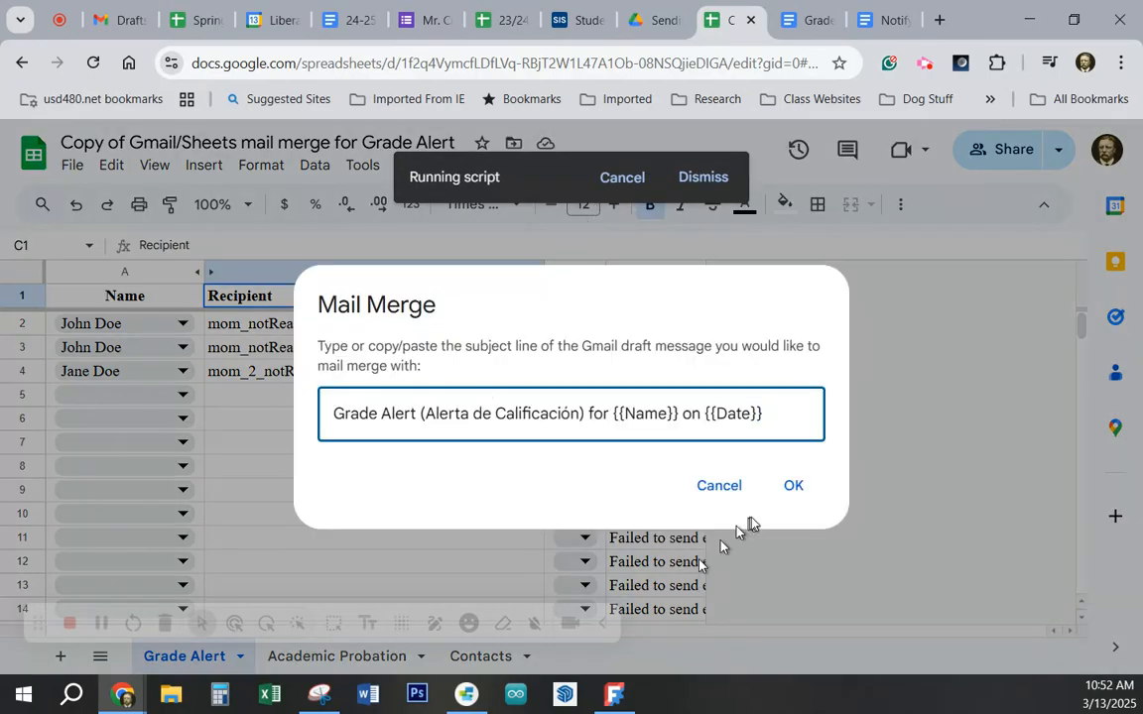
left_click(793, 488)
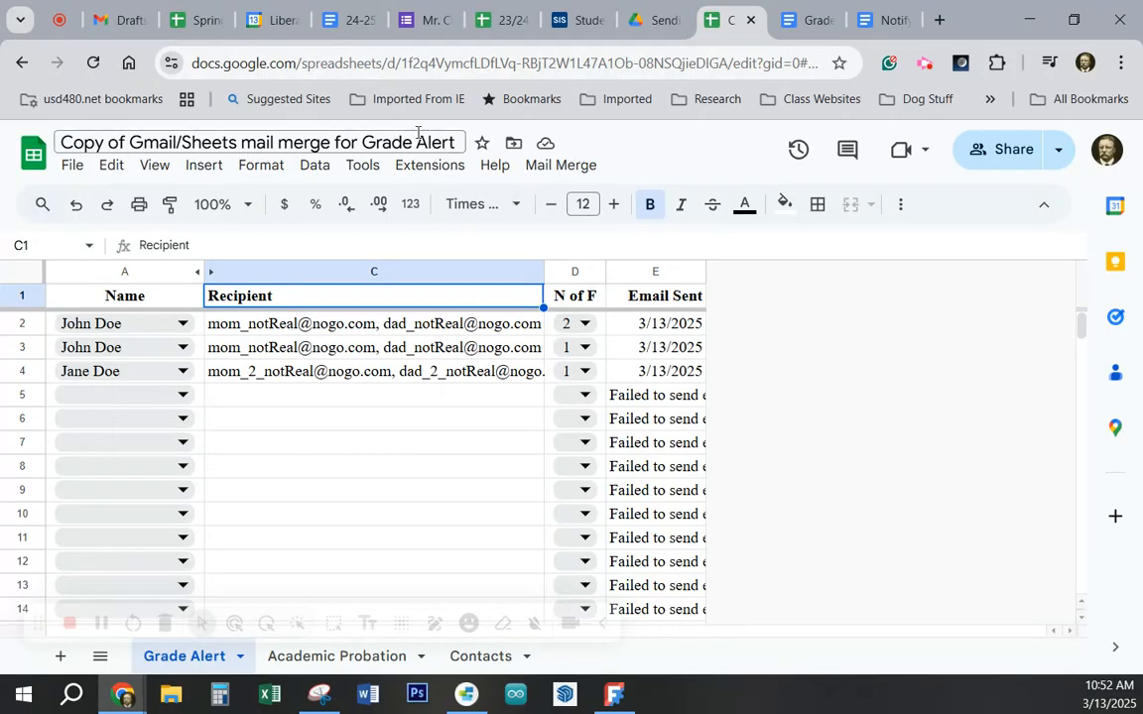
Step: Switch to Gmail and check the sent mail and the inbox for messages from the mail merge
left_click(125, 21)
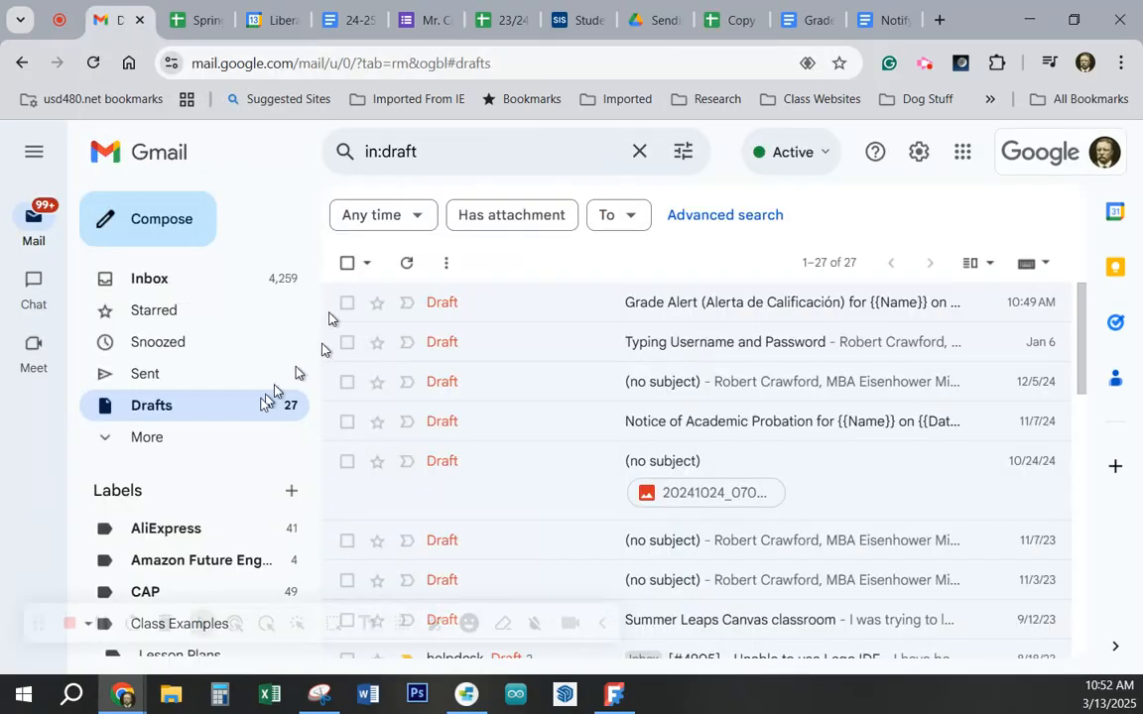
left_click(144, 377)
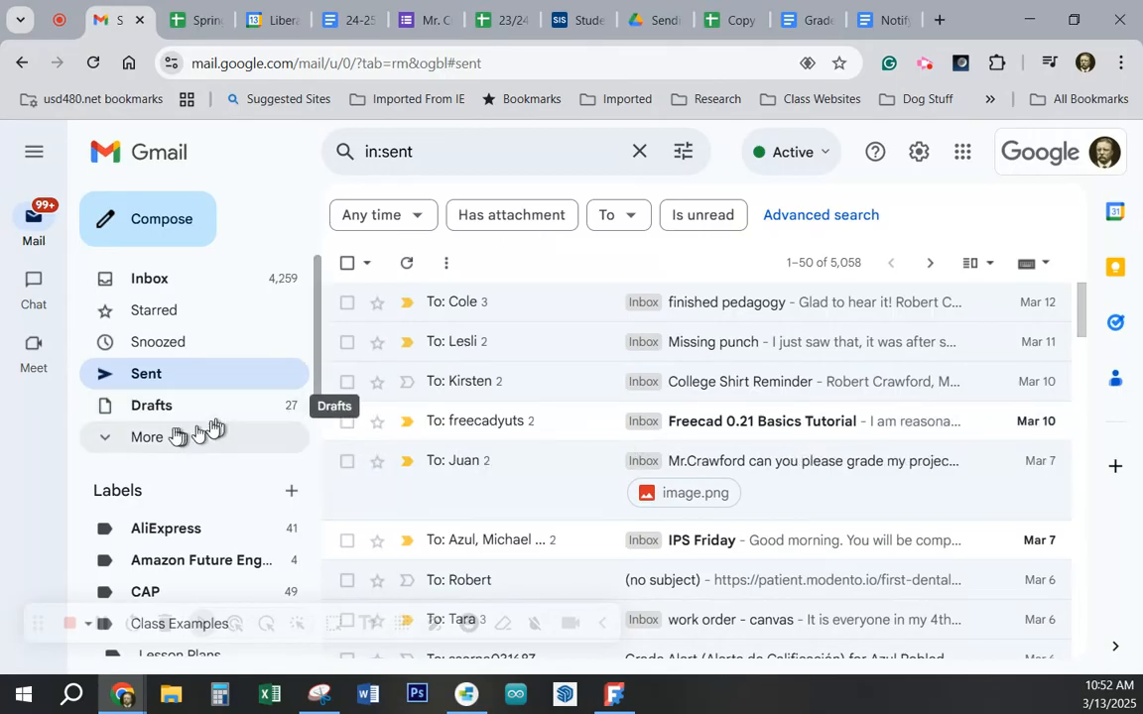
left_click(144, 281)
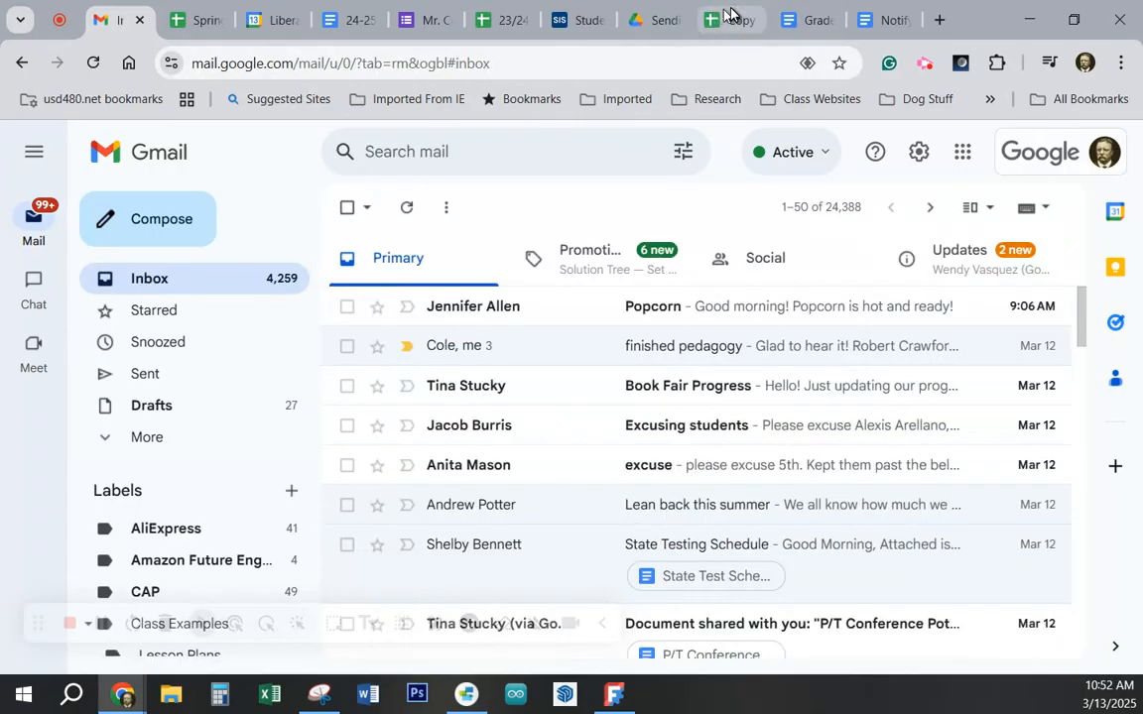
Step: Return to the Grade Alert sheet, examine how far the prepared dropdown rows extend, and select the last one, A400:E400
left_click(729, 14)
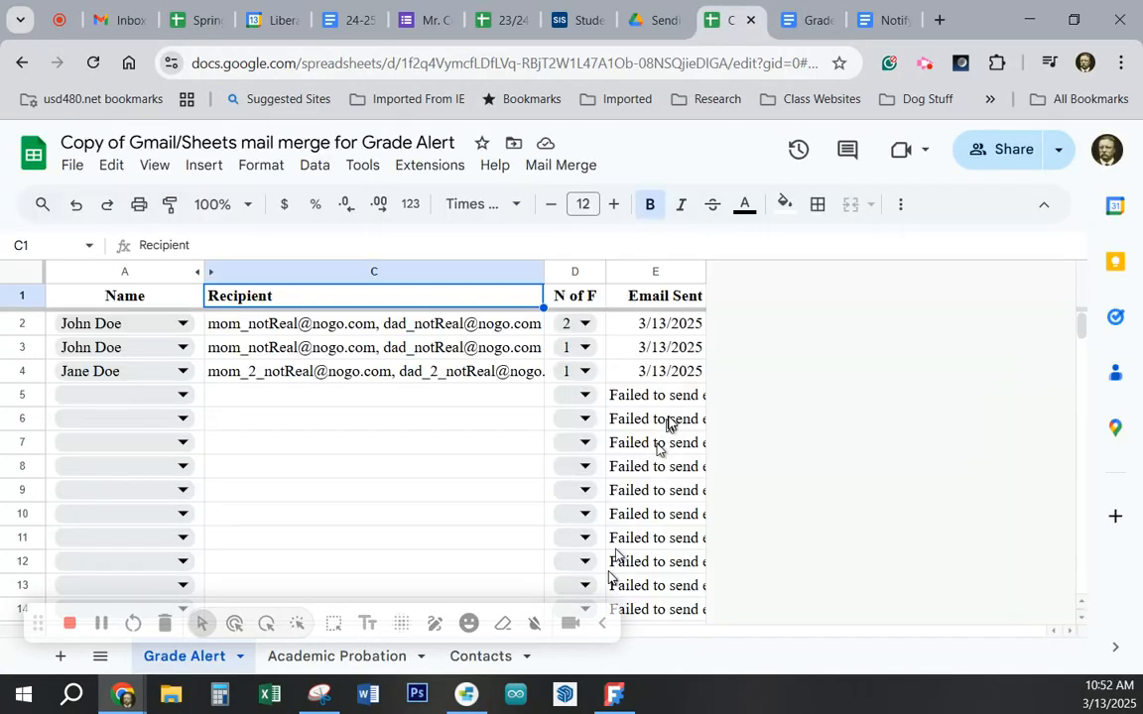
left_click_drag(1082, 326, 1105, 444)
scroll(216, 564, "down", 1)
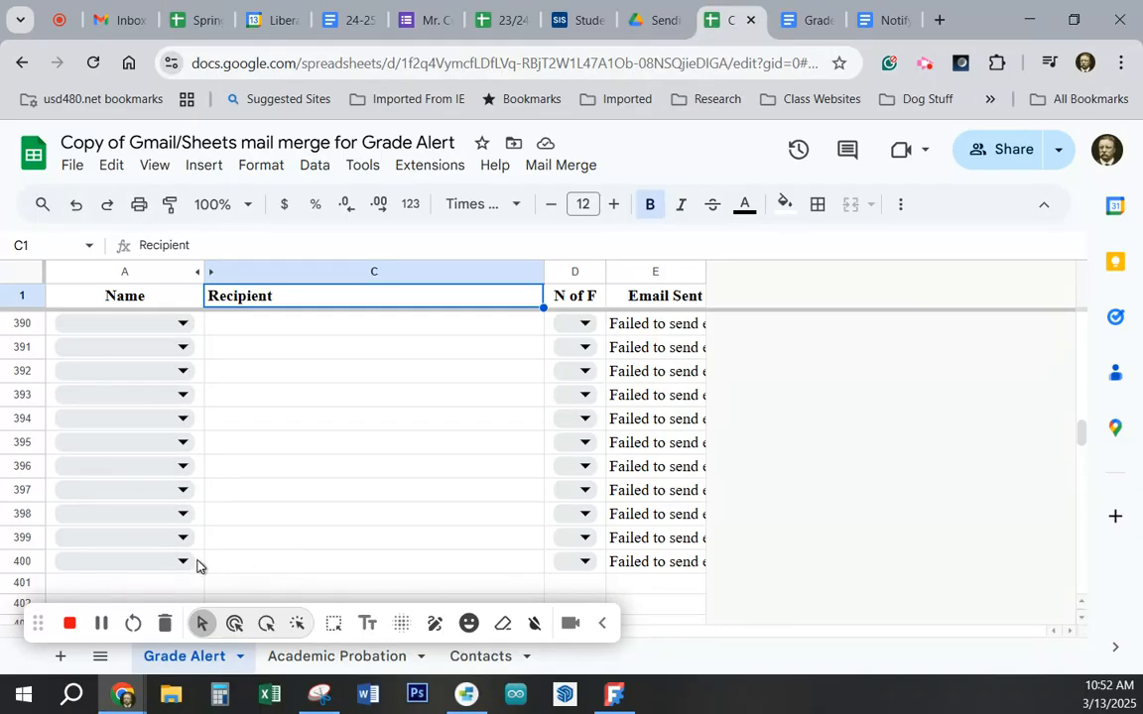
scroll(377, 543, "down", 2)
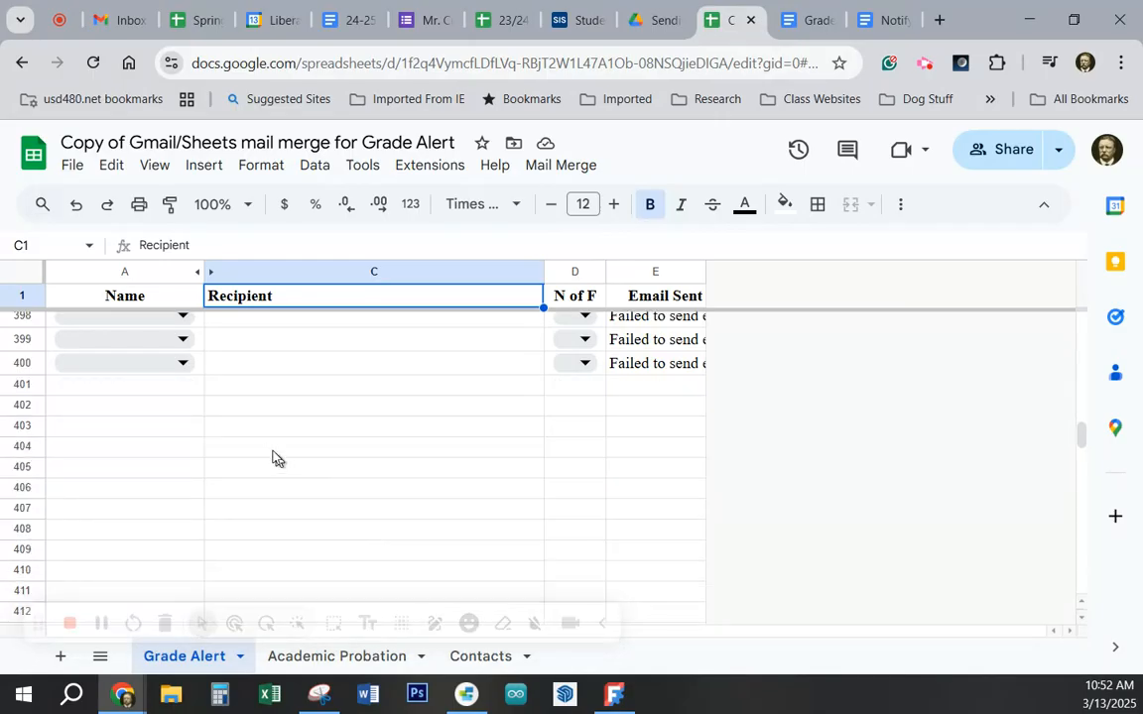
left_click_drag(52, 373, 710, 428)
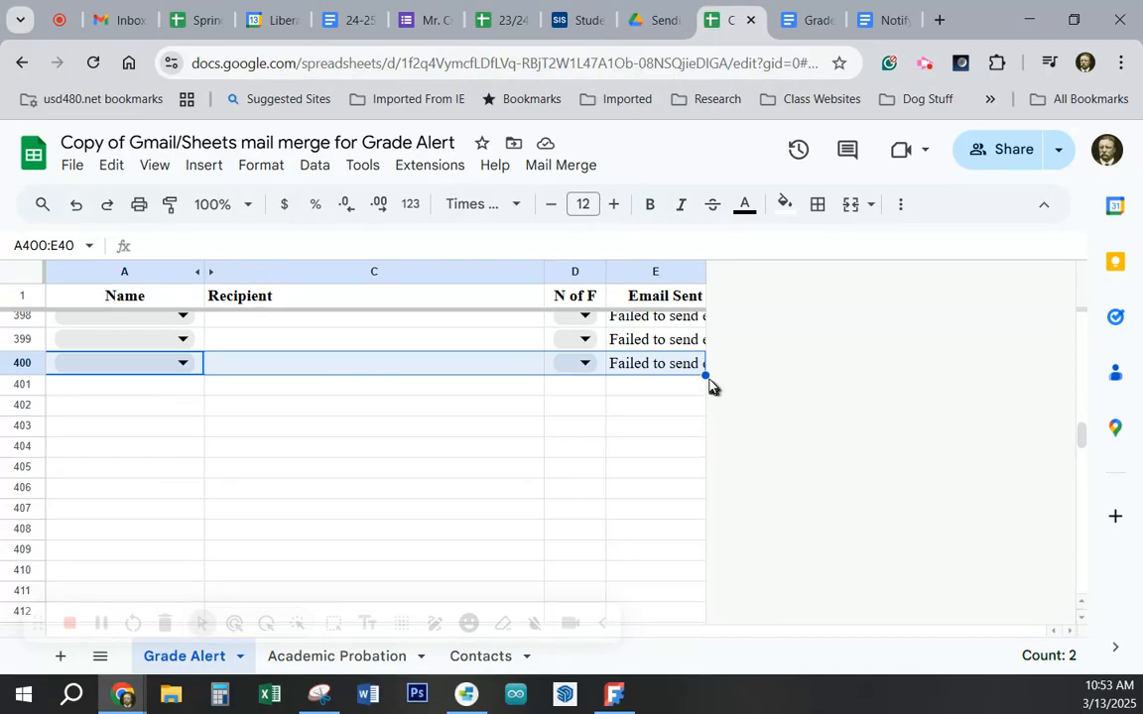
left_click(705, 375)
scroll(819, 523, "up", 15)
scroll(821, 522, "up", 20)
scroll(821, 523, "up", 5)
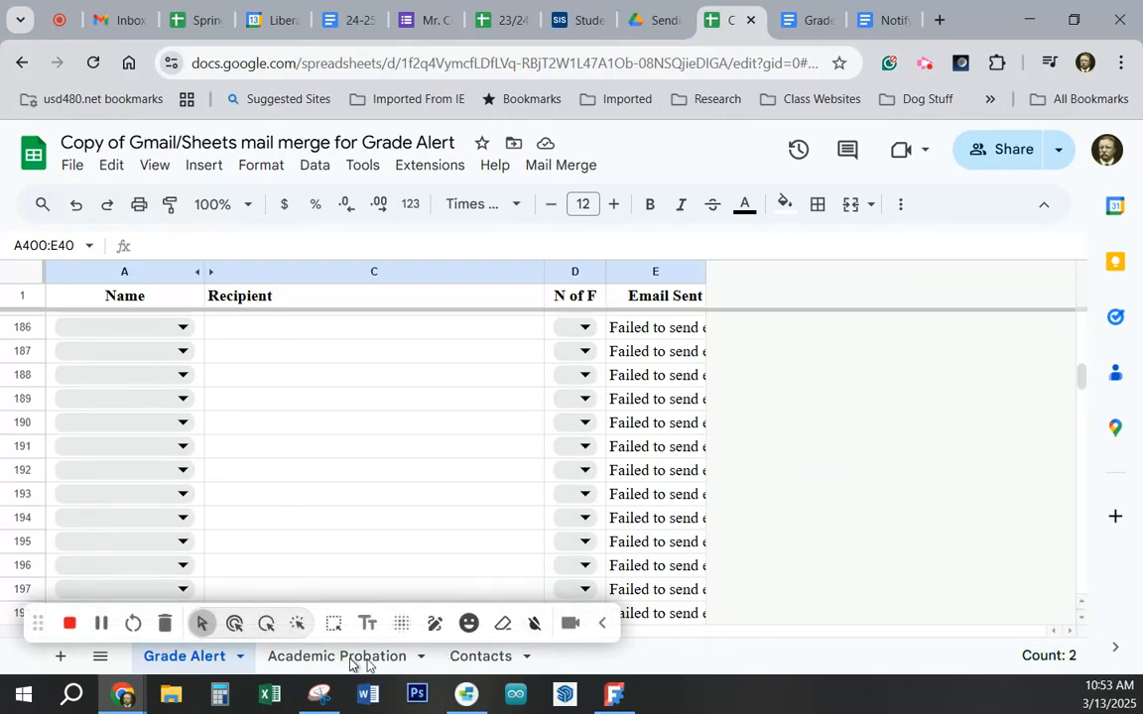
scroll(387, 481, "up", 15)
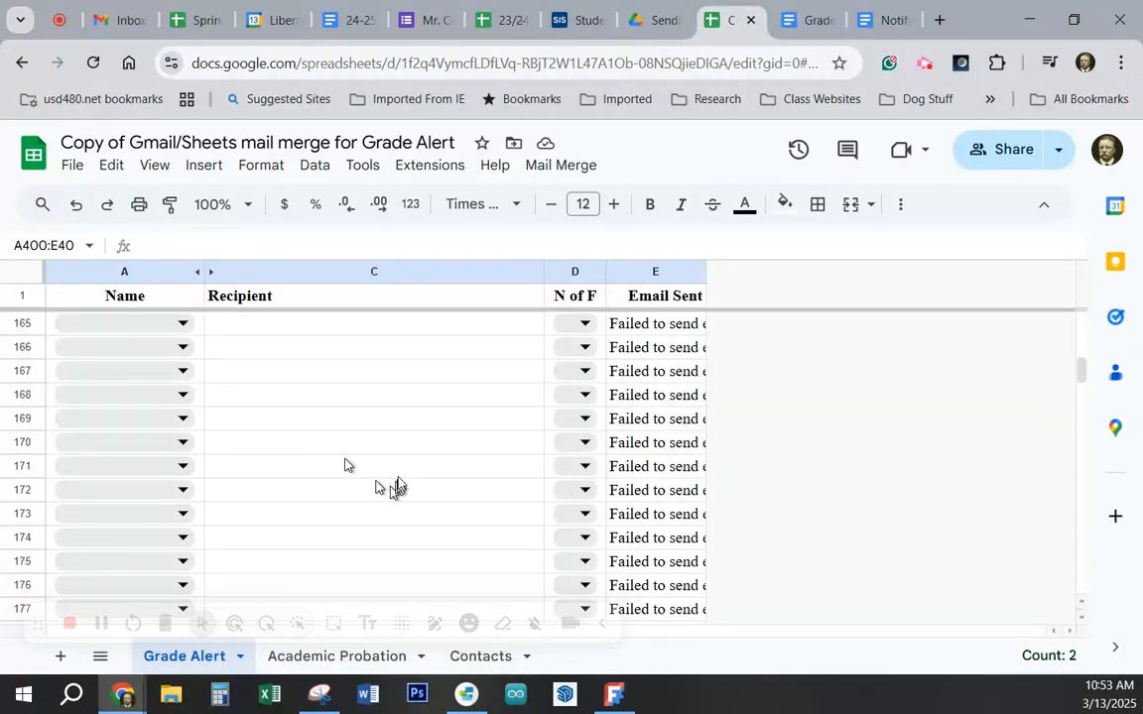
scroll(401, 476, "up", 3)
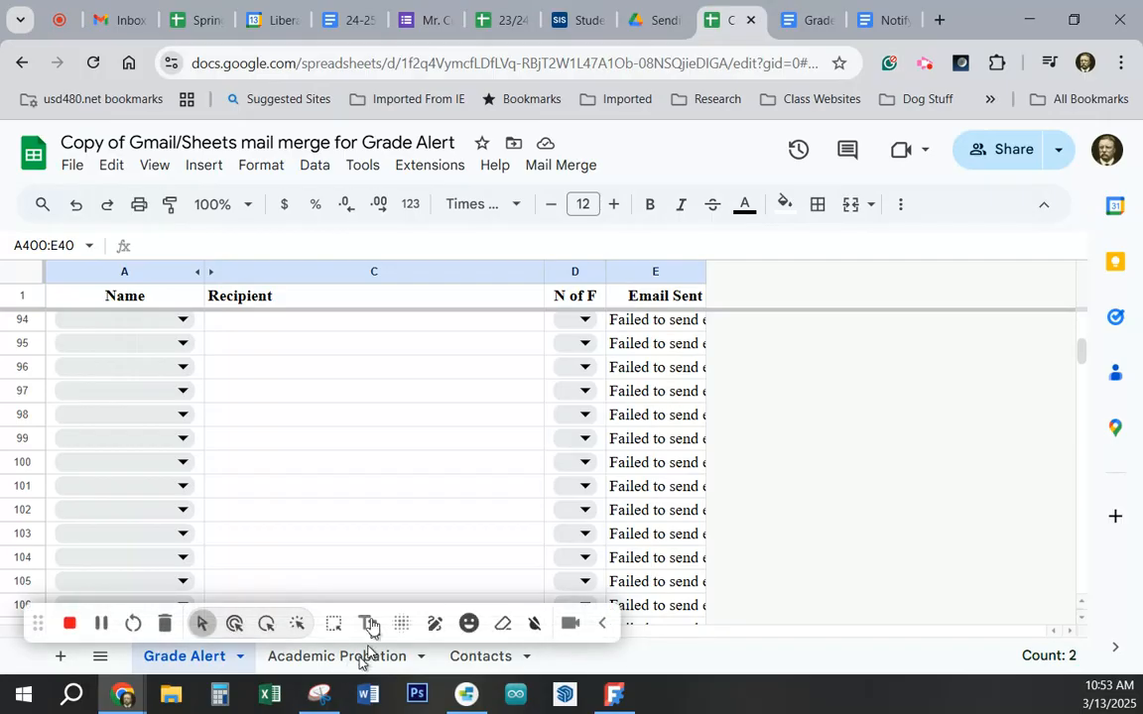
Step: Look up the Notice of Academic Probation draft among the Gmail drafts and switch to the other spreadsheet open beside Gmail
left_click(124, 18)
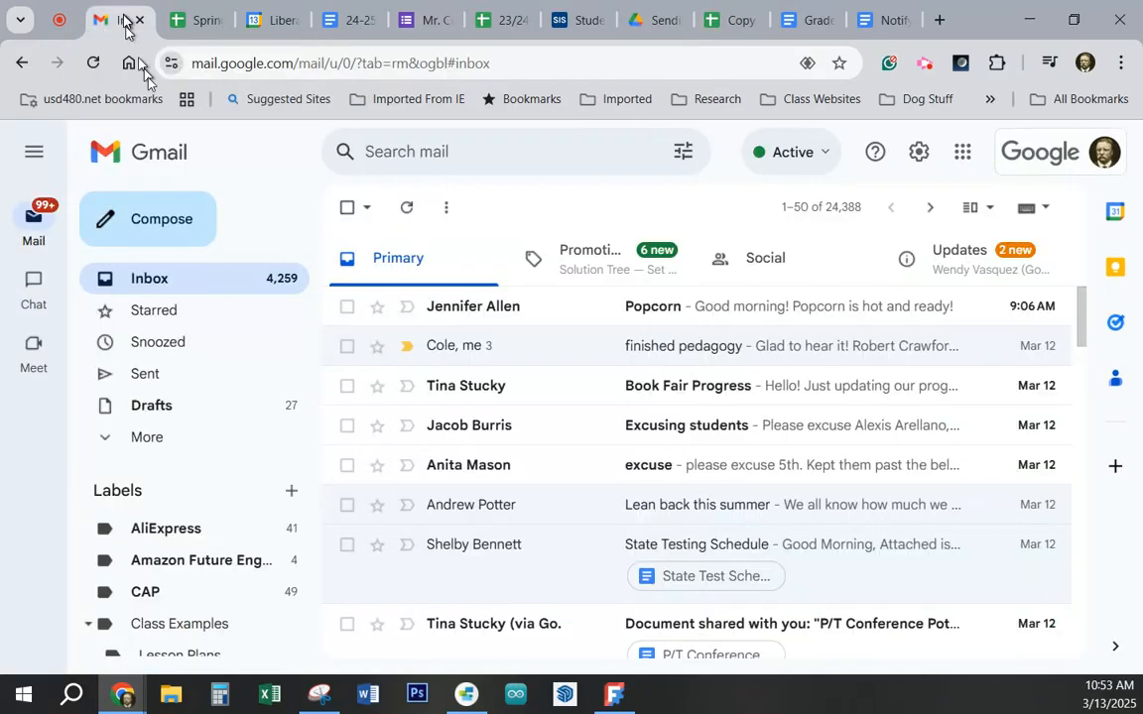
left_click(146, 409)
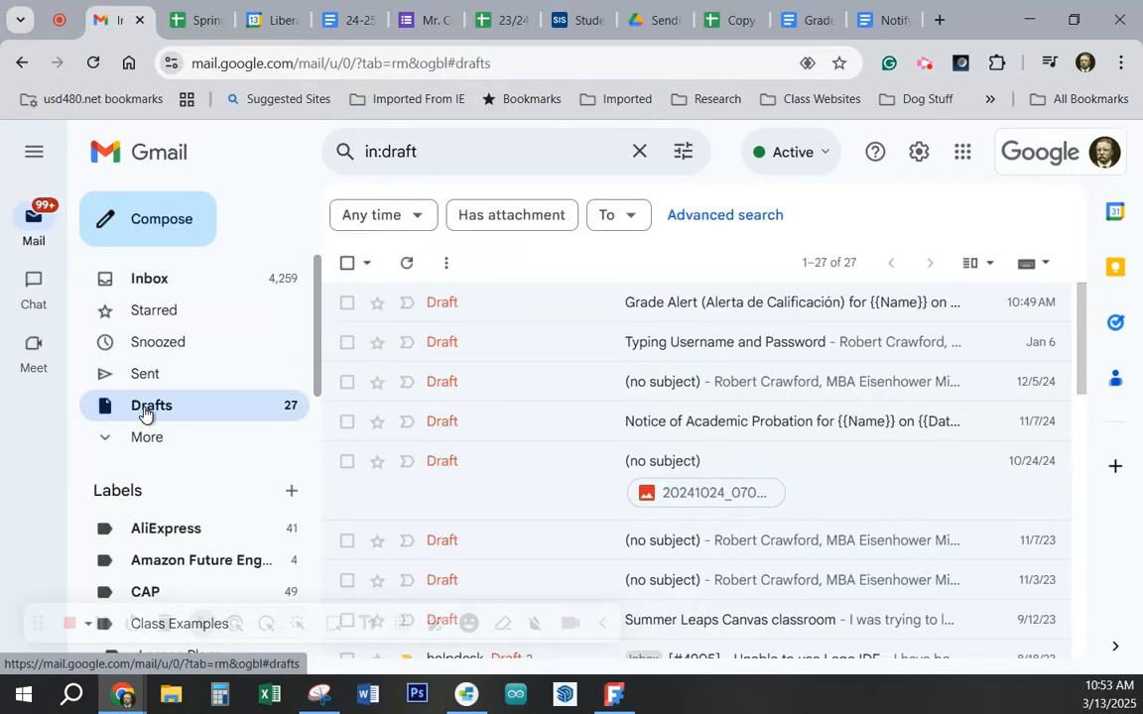
left_click(760, 434)
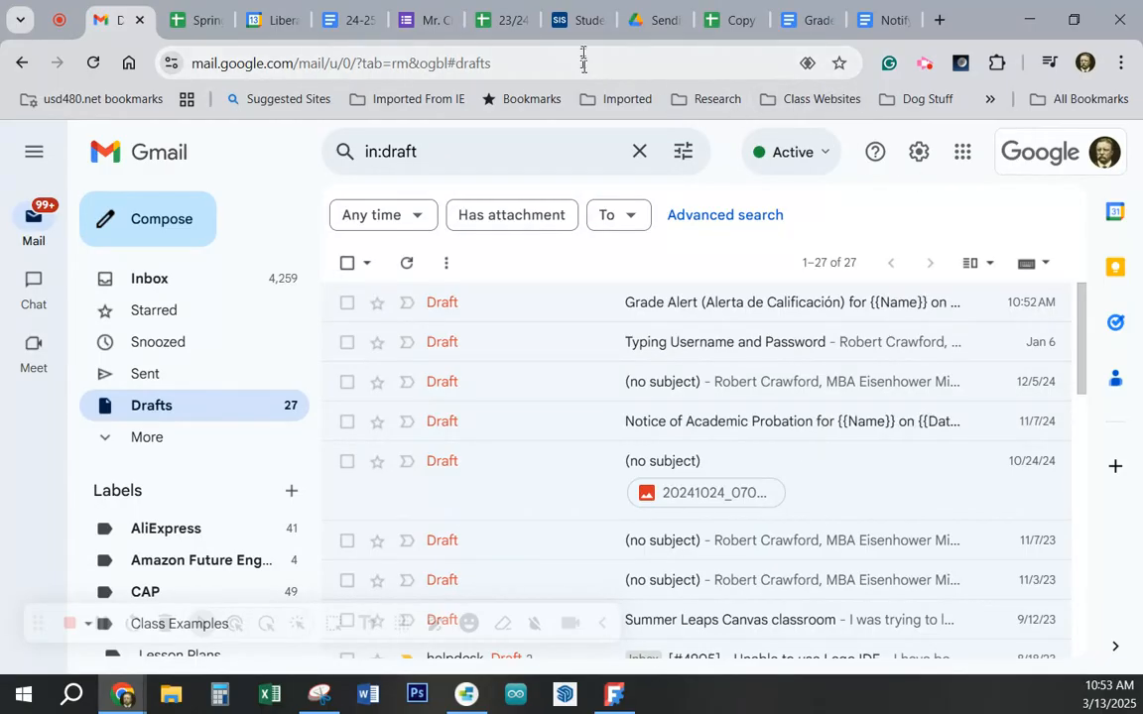
left_click(204, 16)
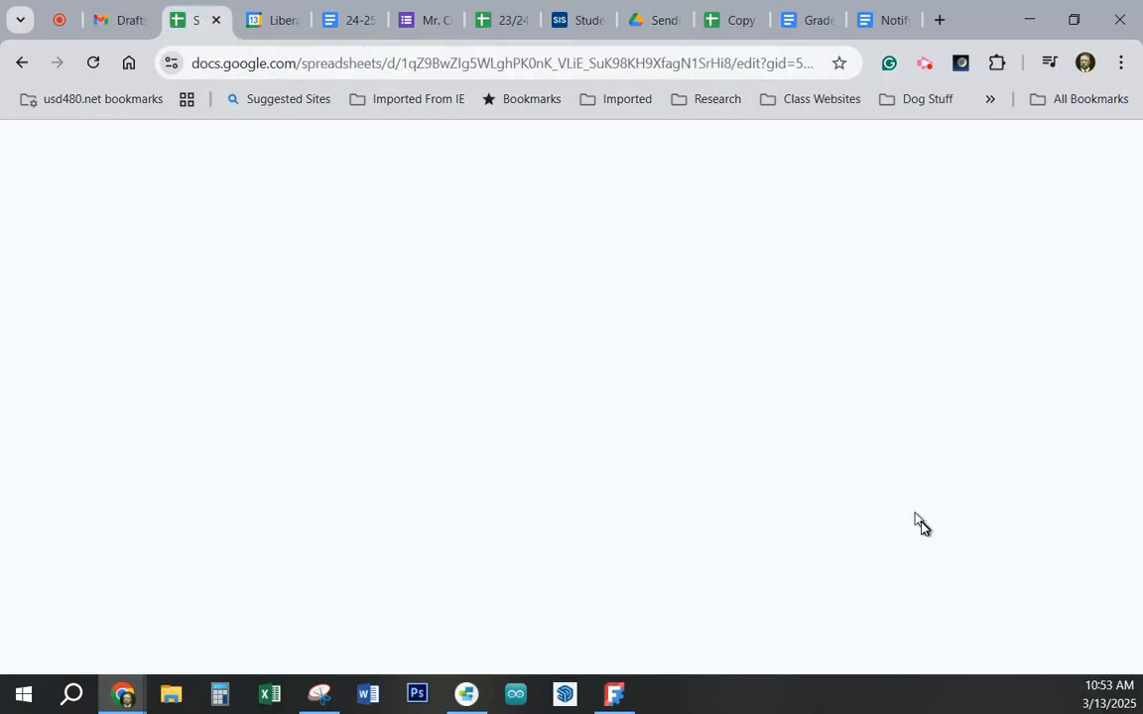